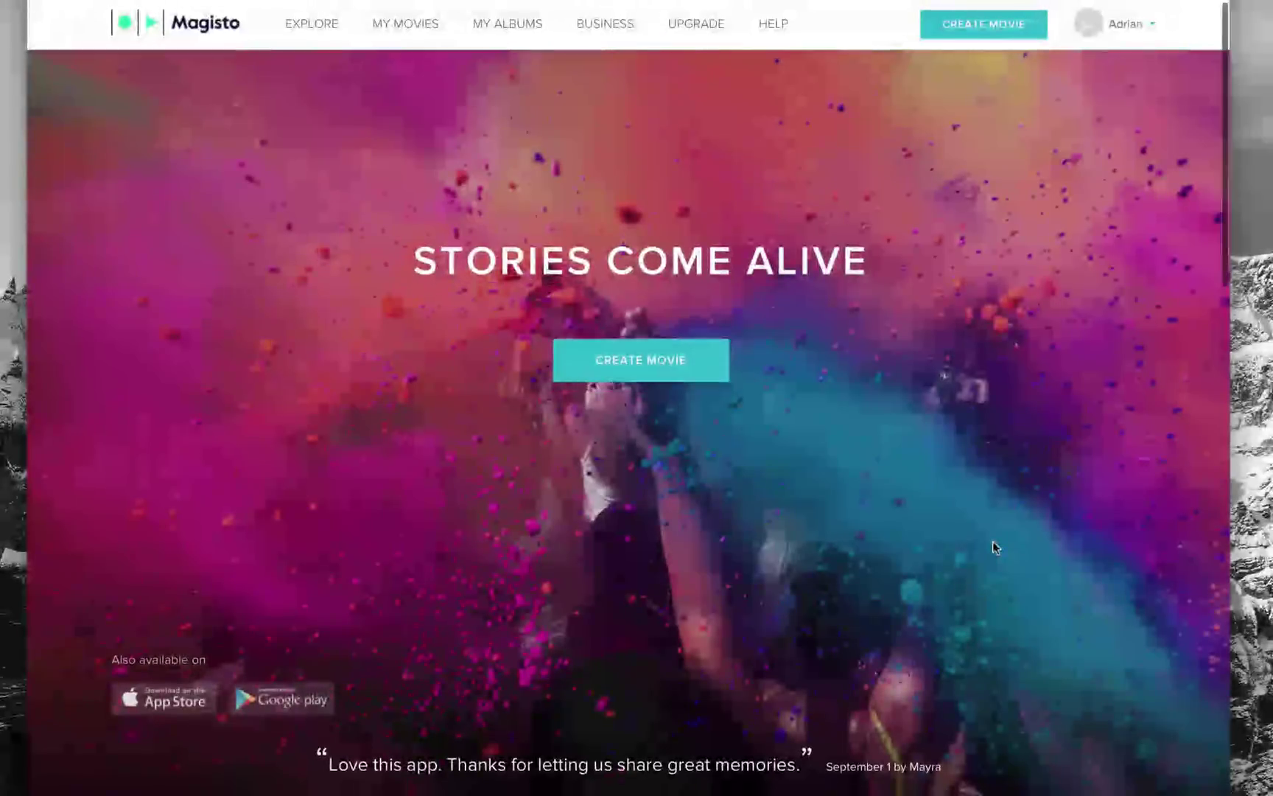
Scroll through the Magisto page and start creating a new movie.
scroll(992, 547, down, 5)
scroll(994, 549, down, 2)
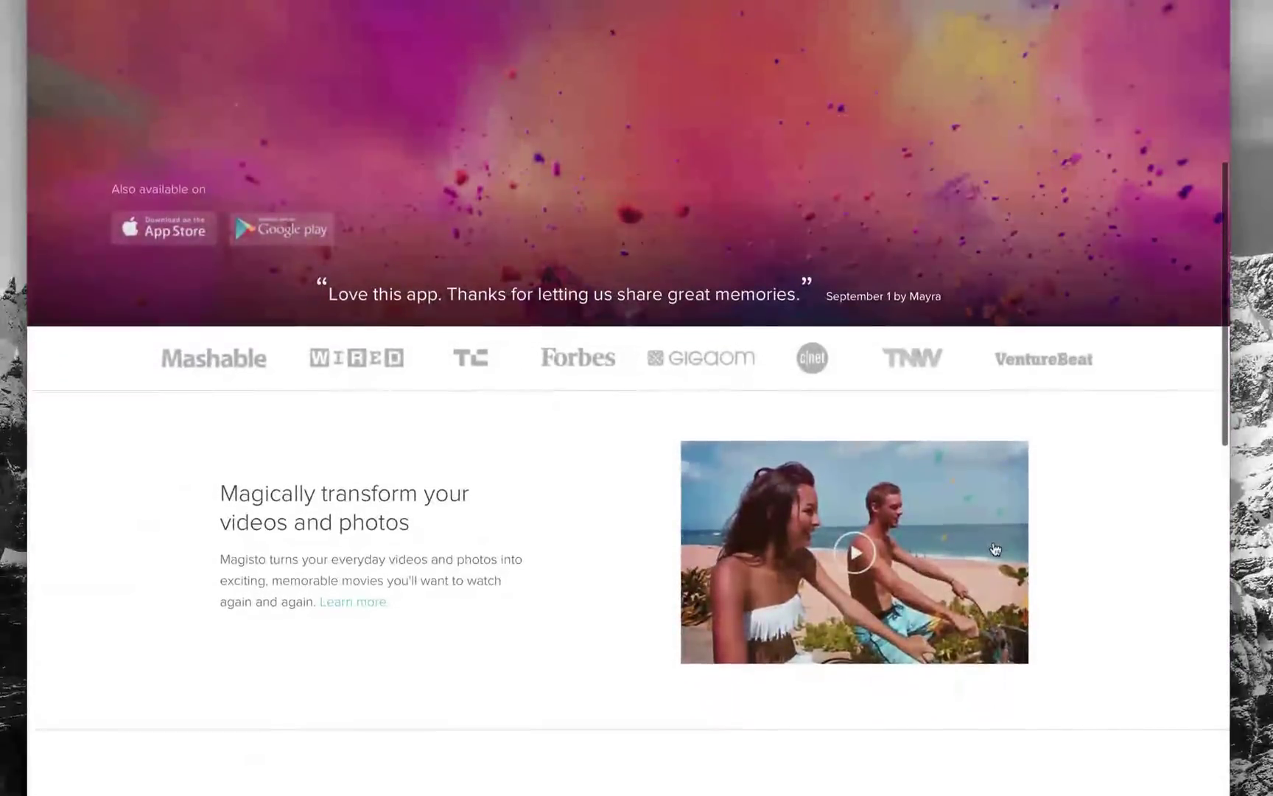
scroll(994, 549, down, 2)
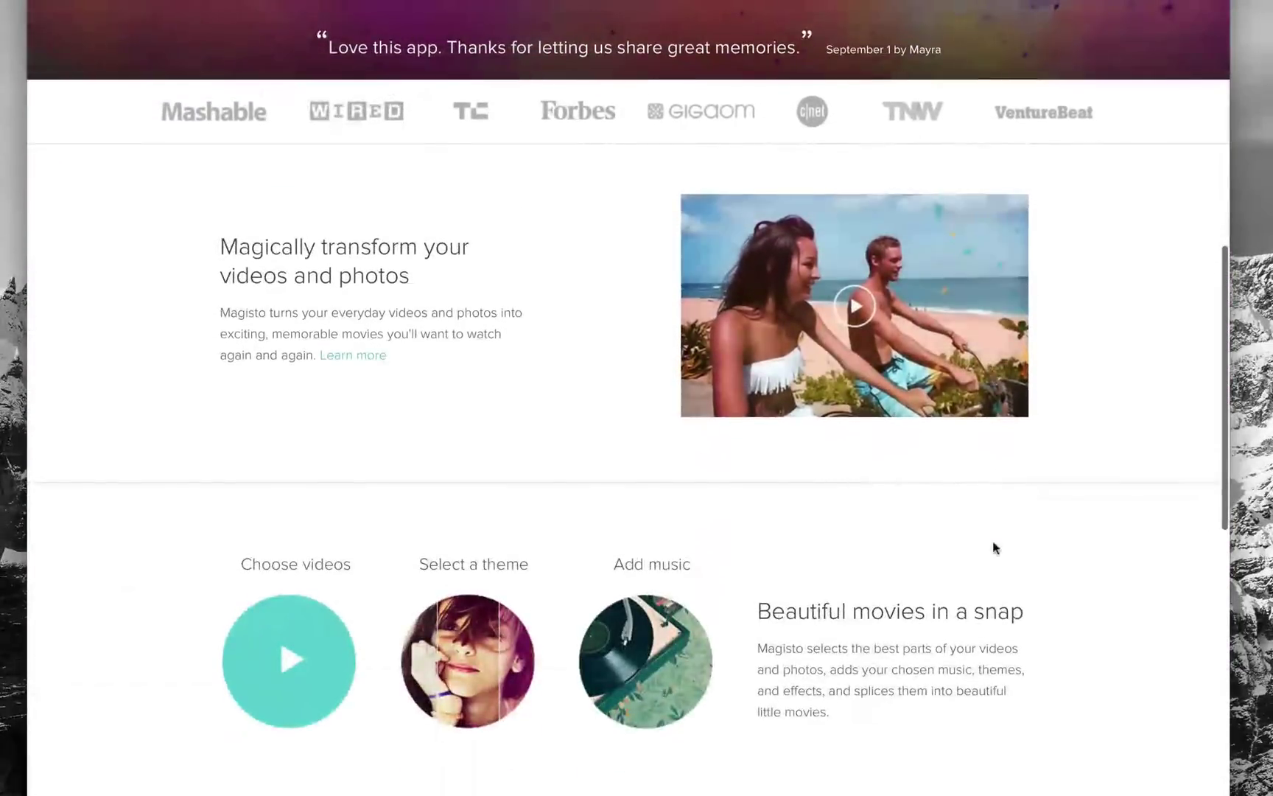
scroll(994, 549, down, 5)
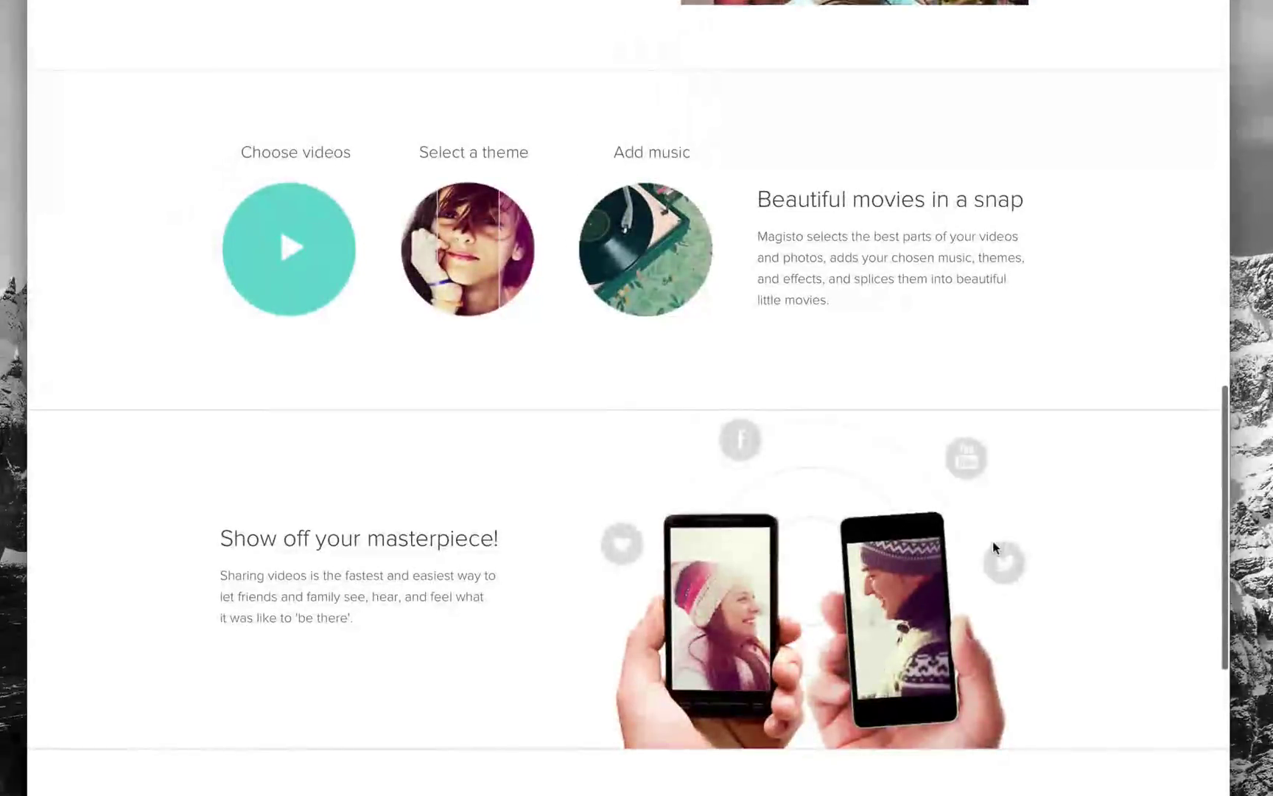
scroll(992, 546, down, 2)
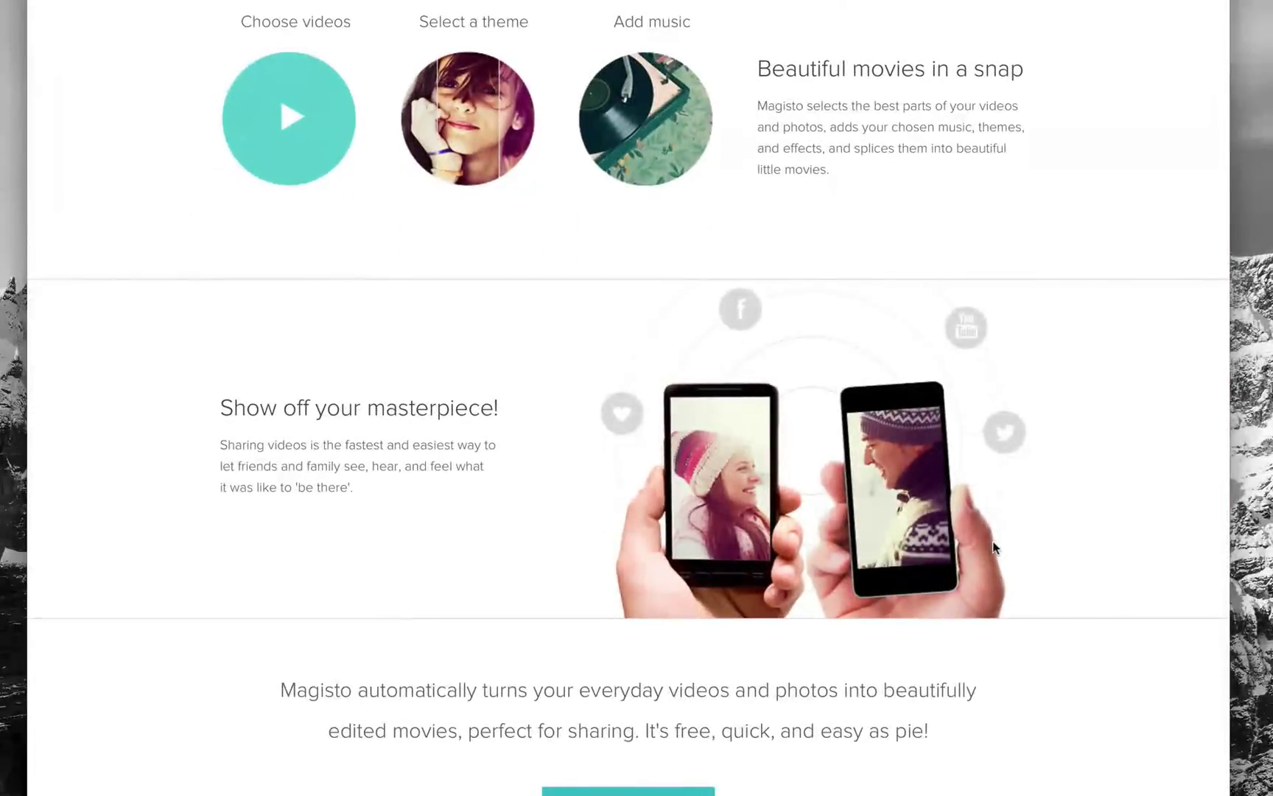
scroll(993, 546, down, 3)
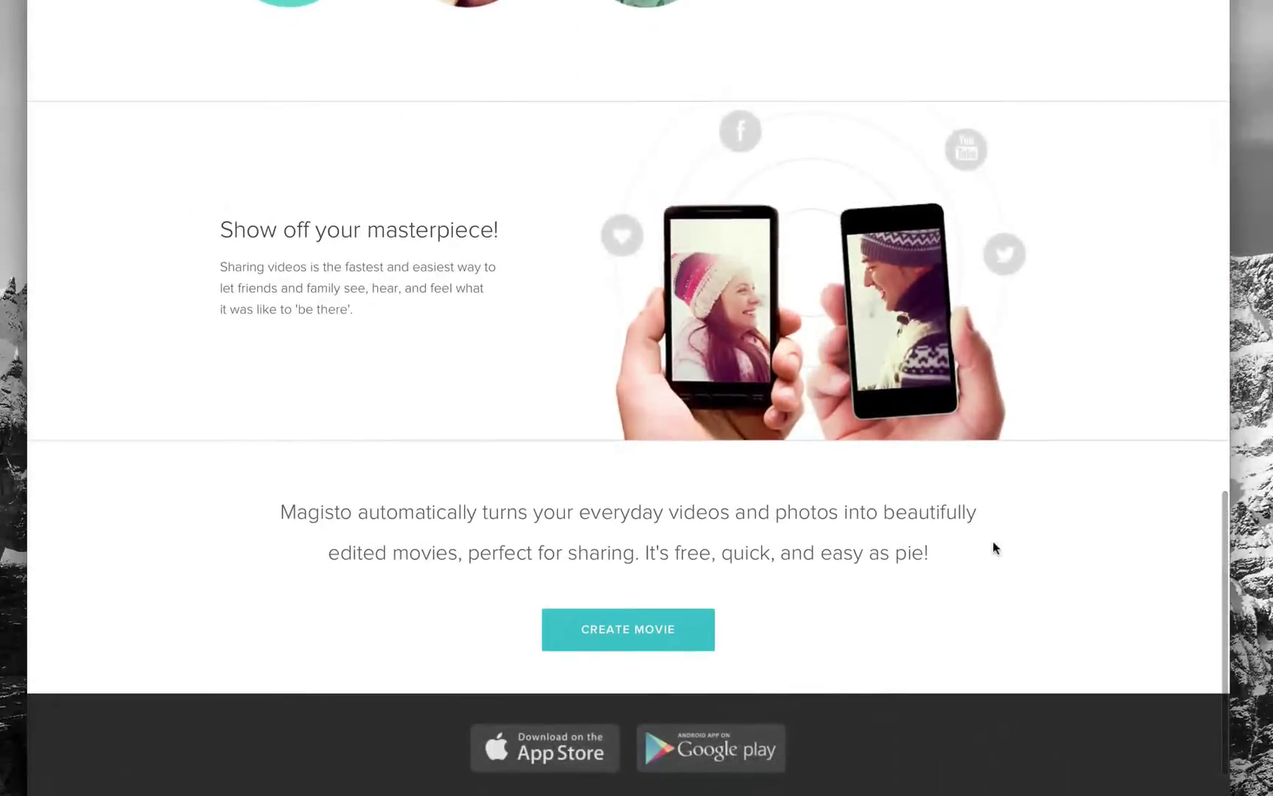
scroll(994, 548, down, 3)
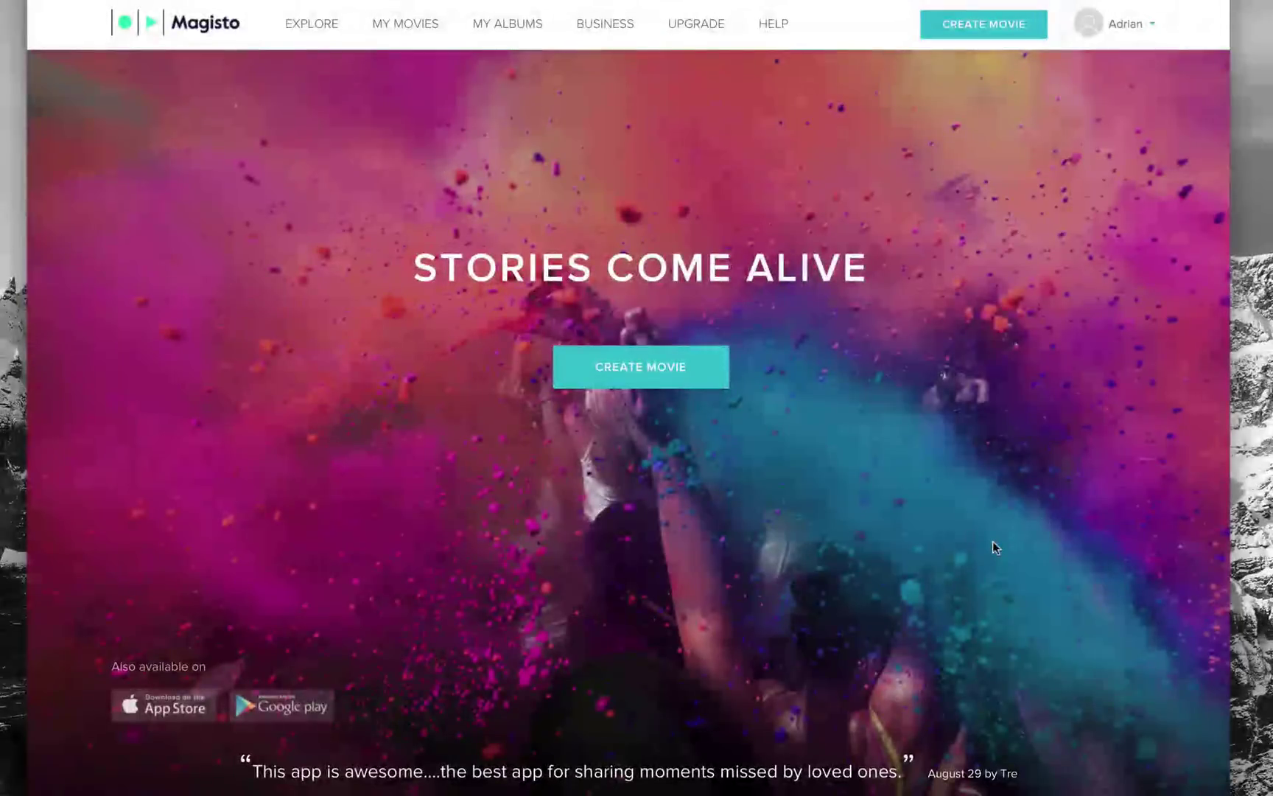
scroll(992, 547, down, 1)
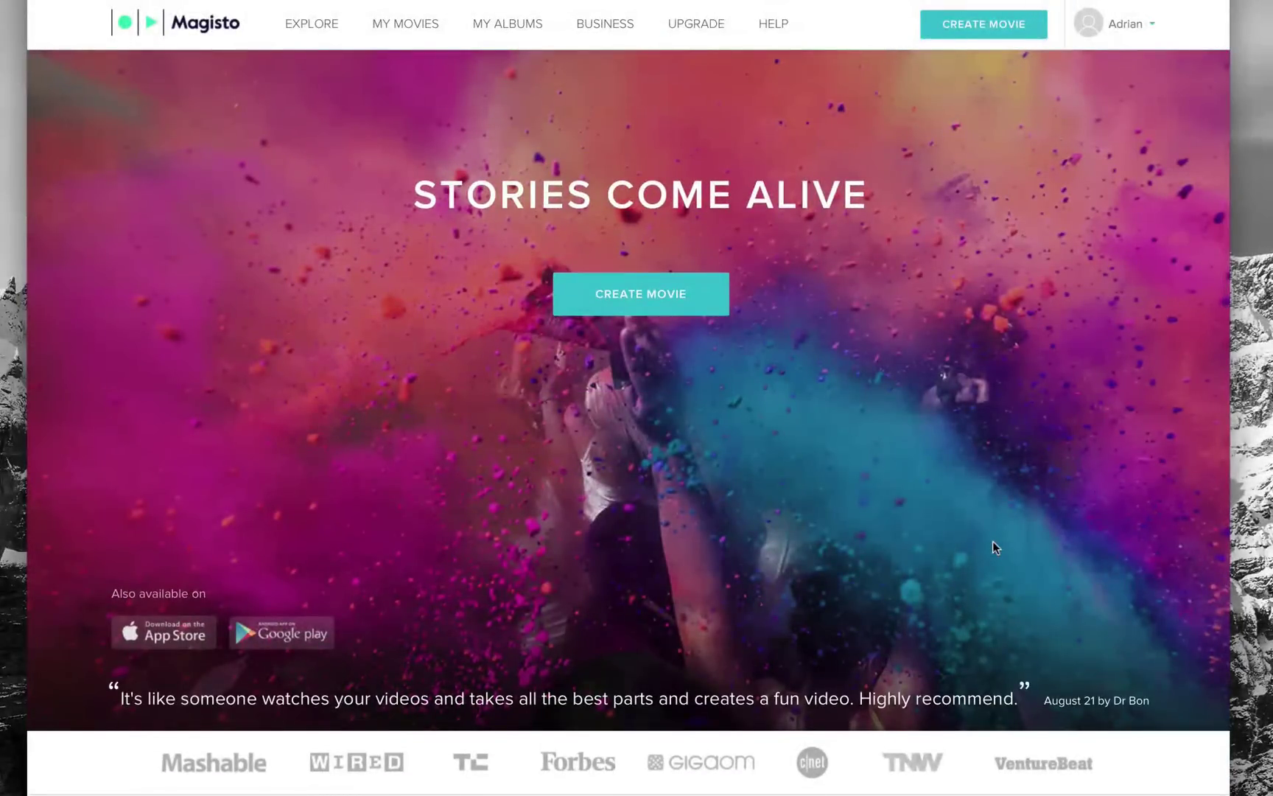
scroll(993, 547, down, 6)
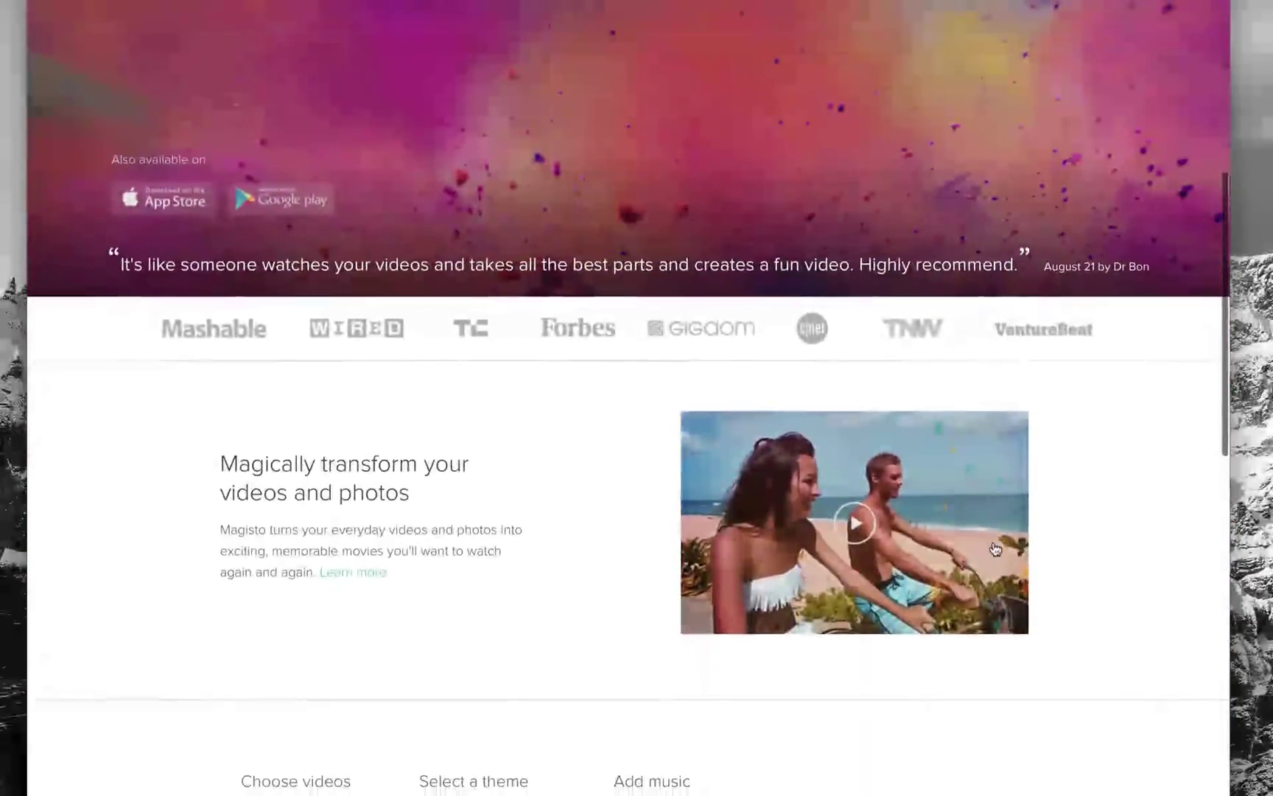
scroll(994, 549, down, 2)
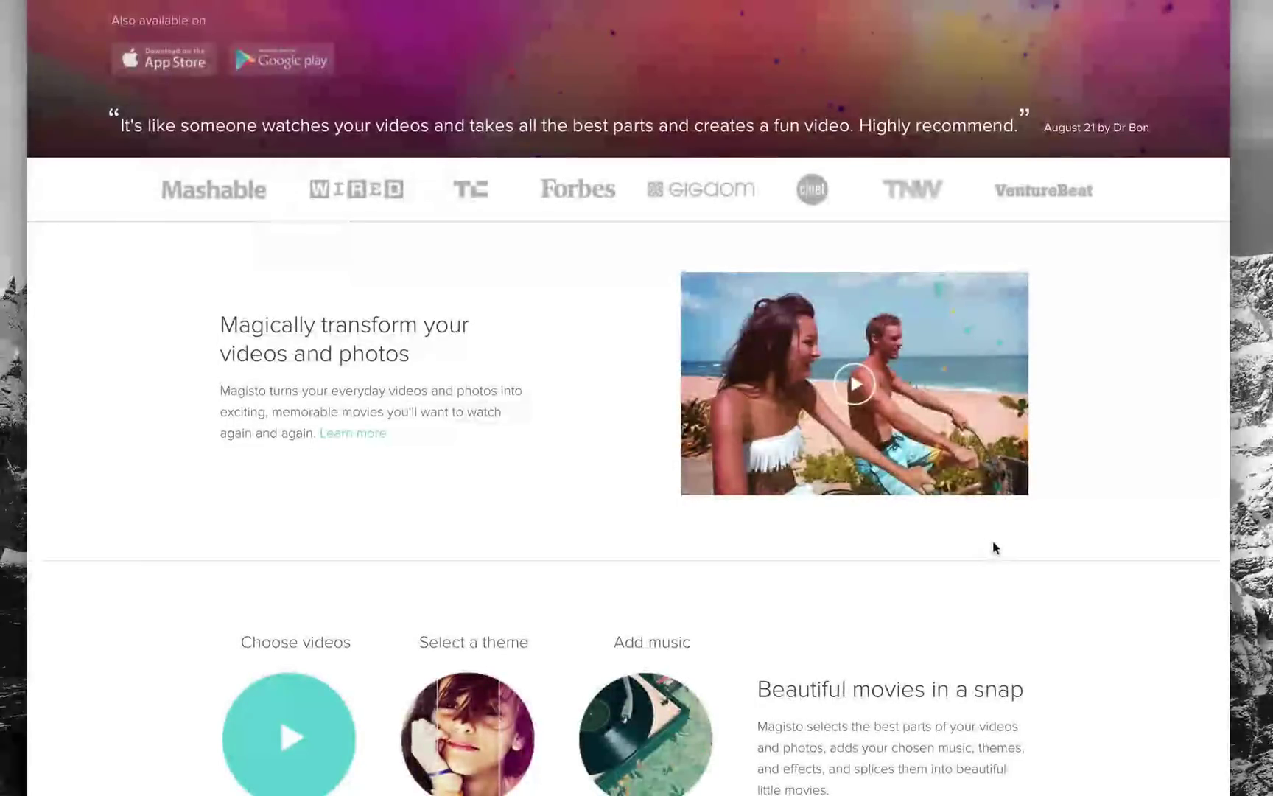
scroll(993, 547, down, 1)
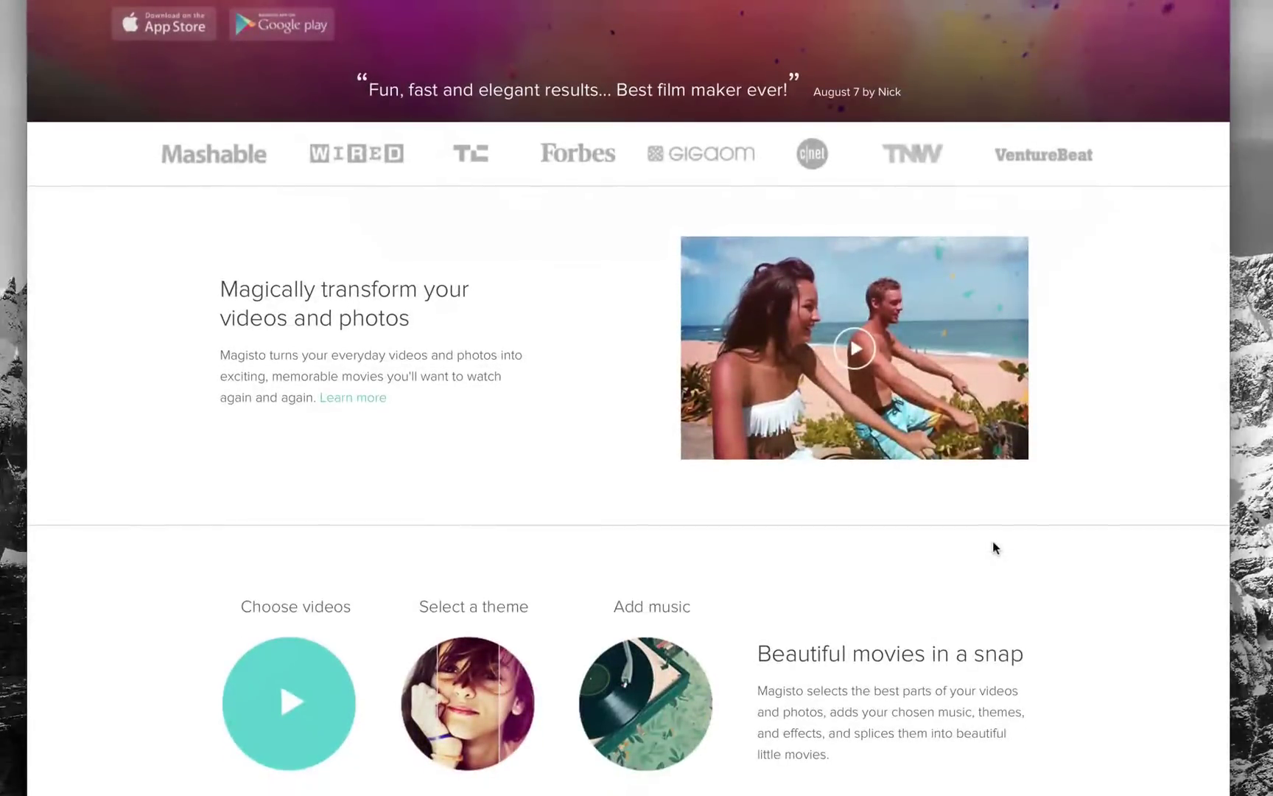
scroll(994, 548, down, 10)
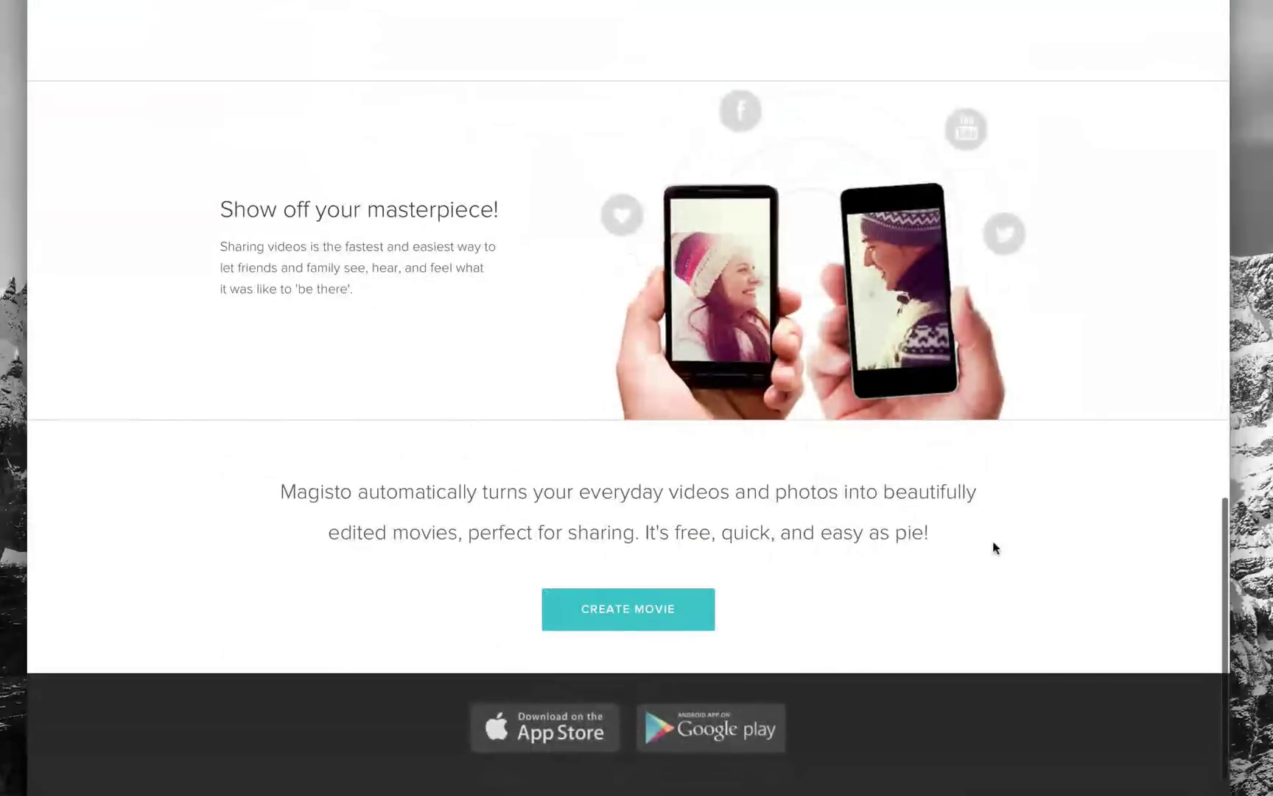
scroll(993, 547, up, 15)
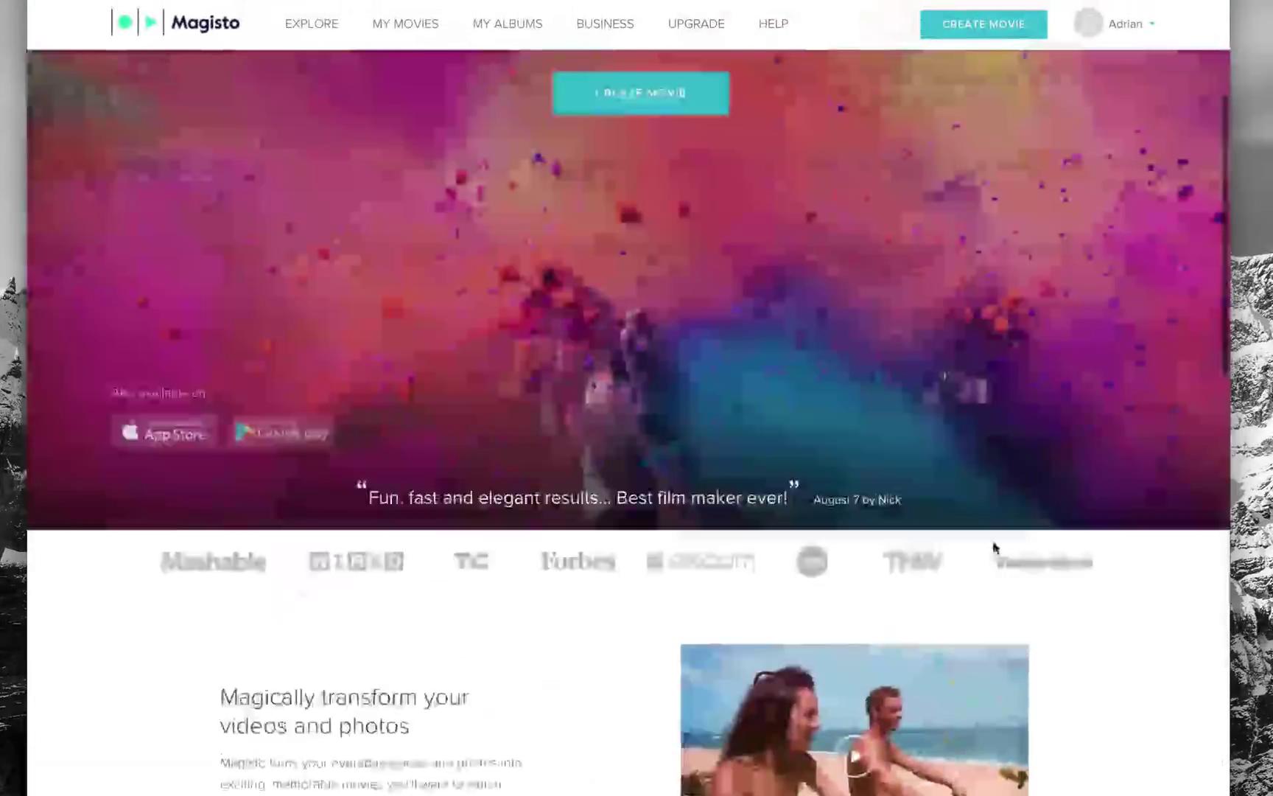
scroll(994, 548, up, 4)
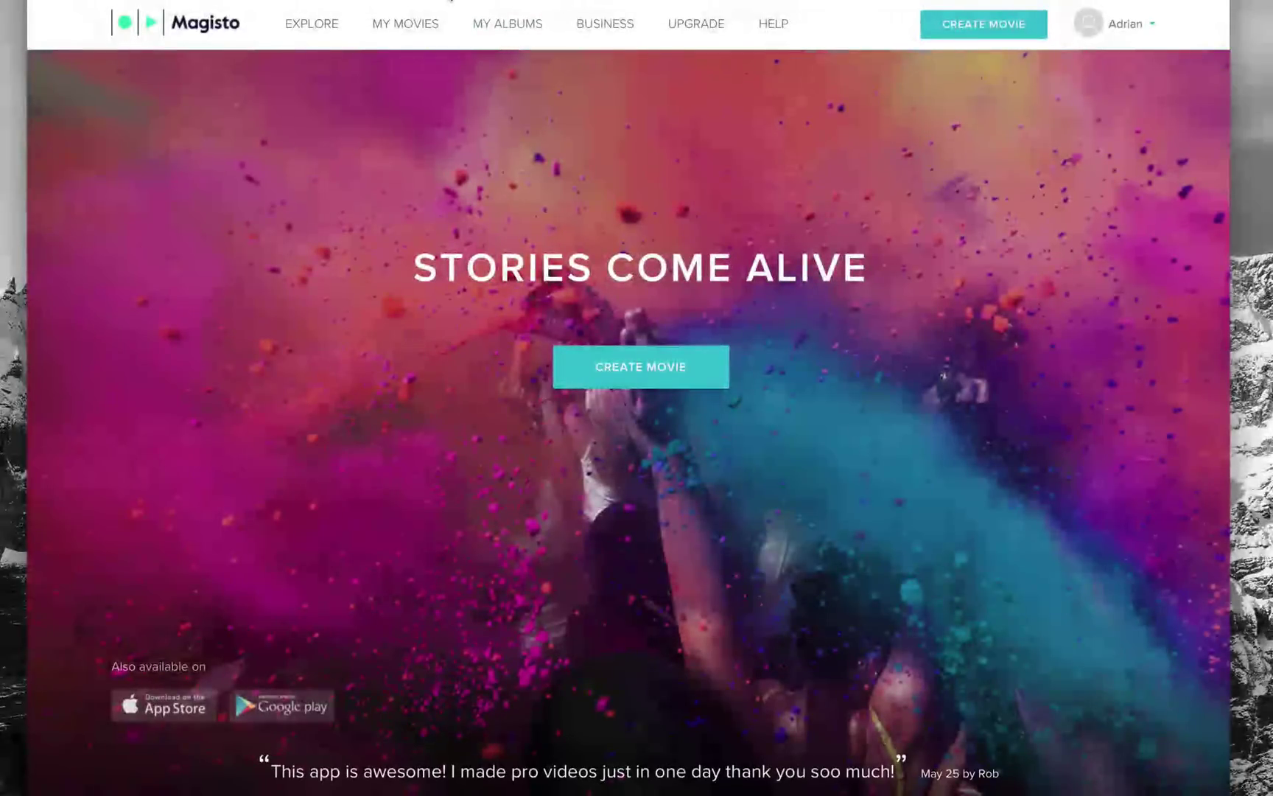
click(663, 369)
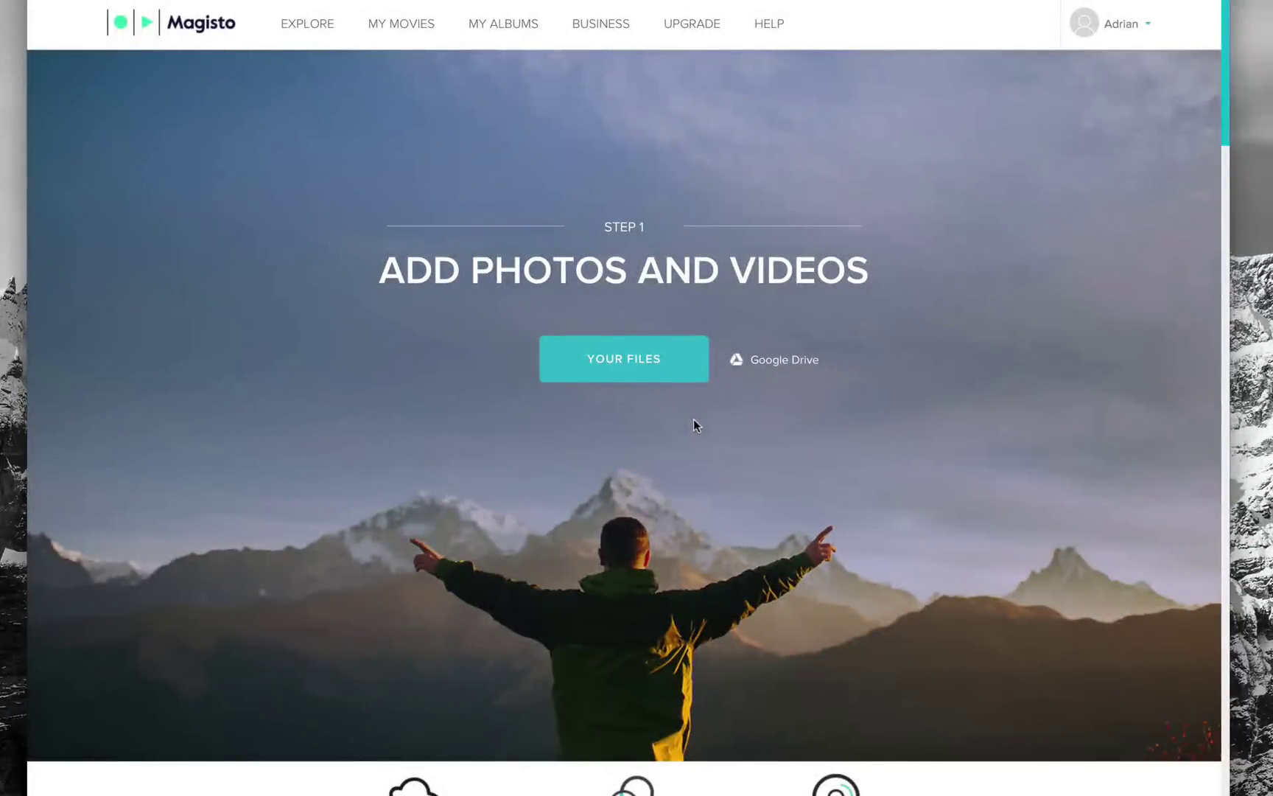
Add all ten files from the Desktop Travel folder, 3 videos and 7 photos.
click(669, 360)
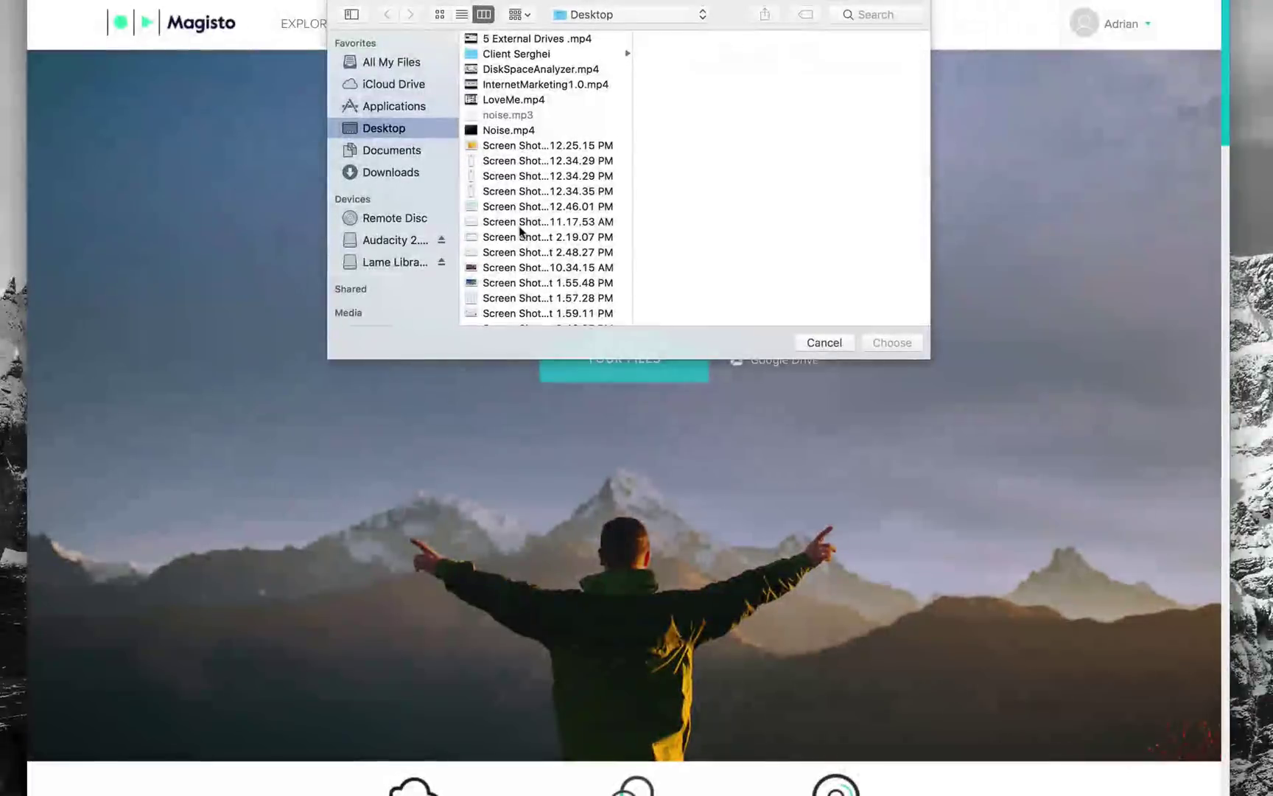
click(520, 225)
text(tr)
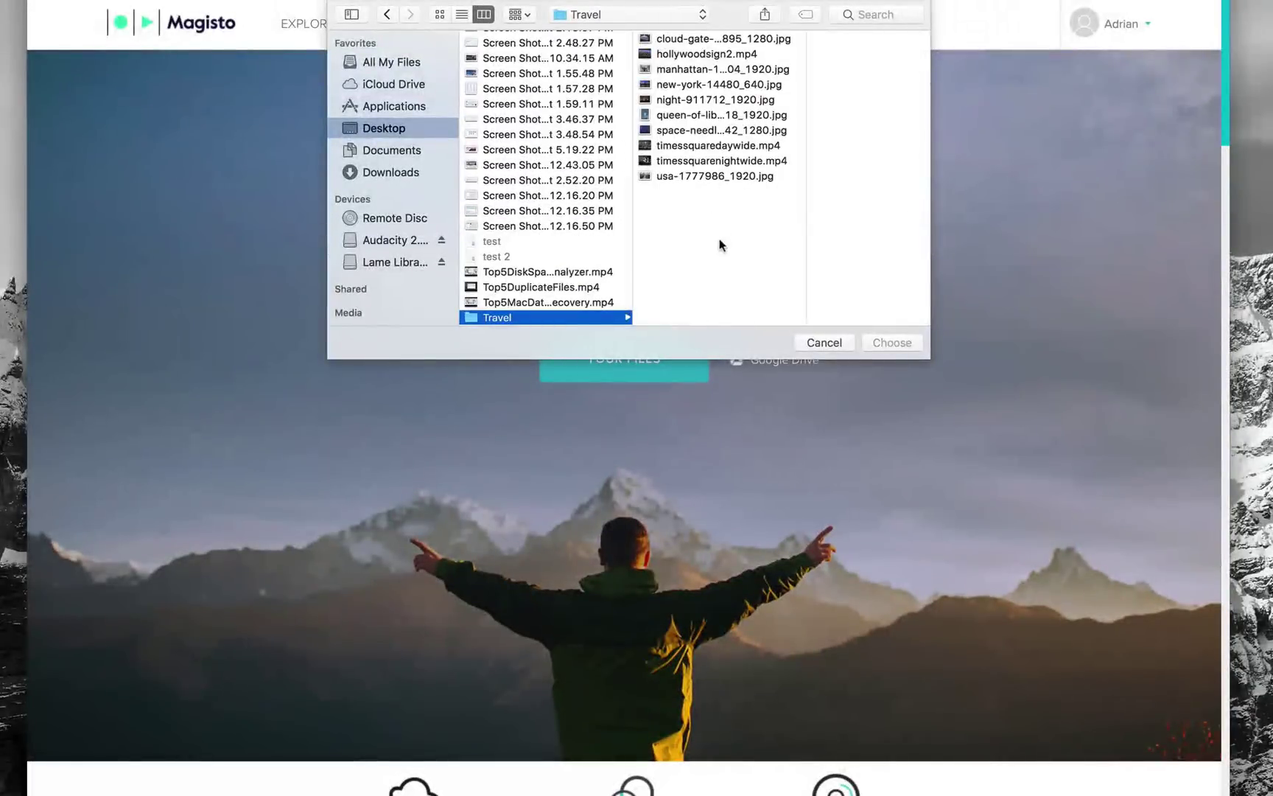
click(721, 247)
click(719, 174)
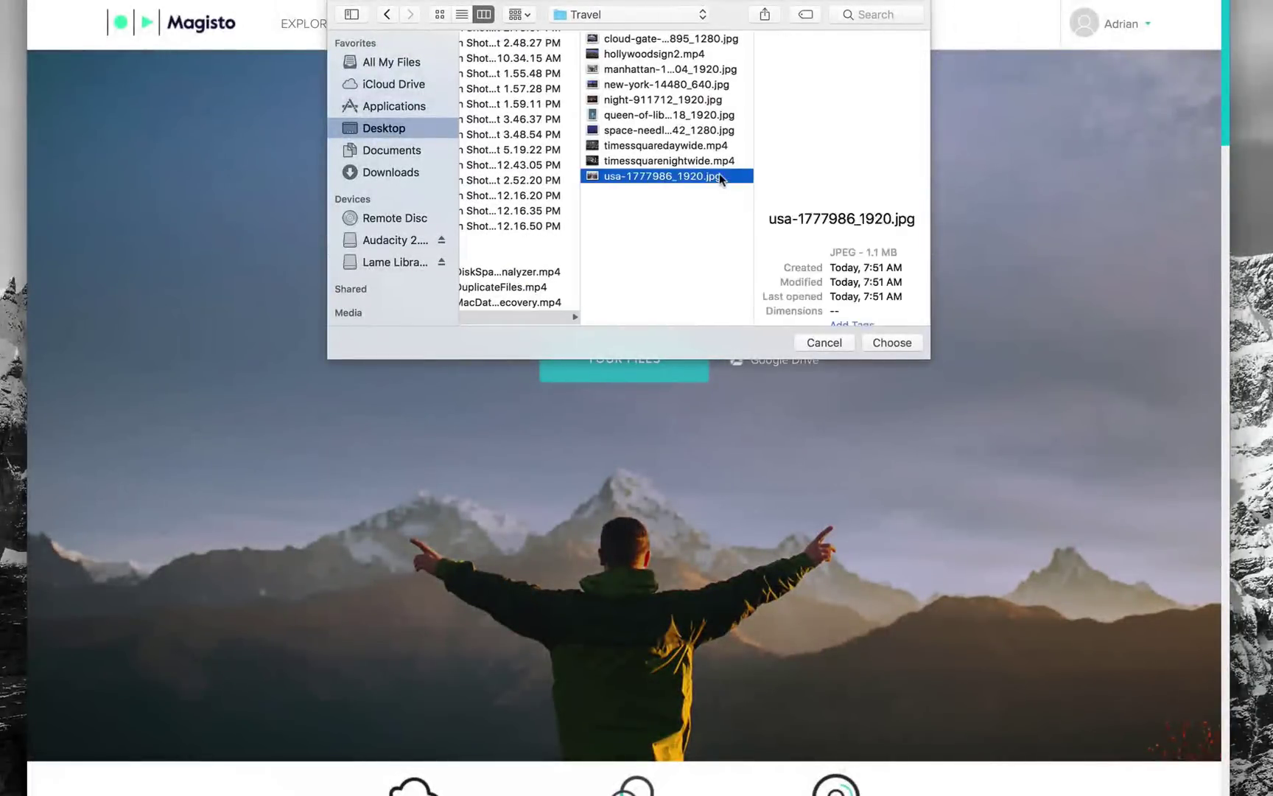
key(super+a)
click(892, 342)
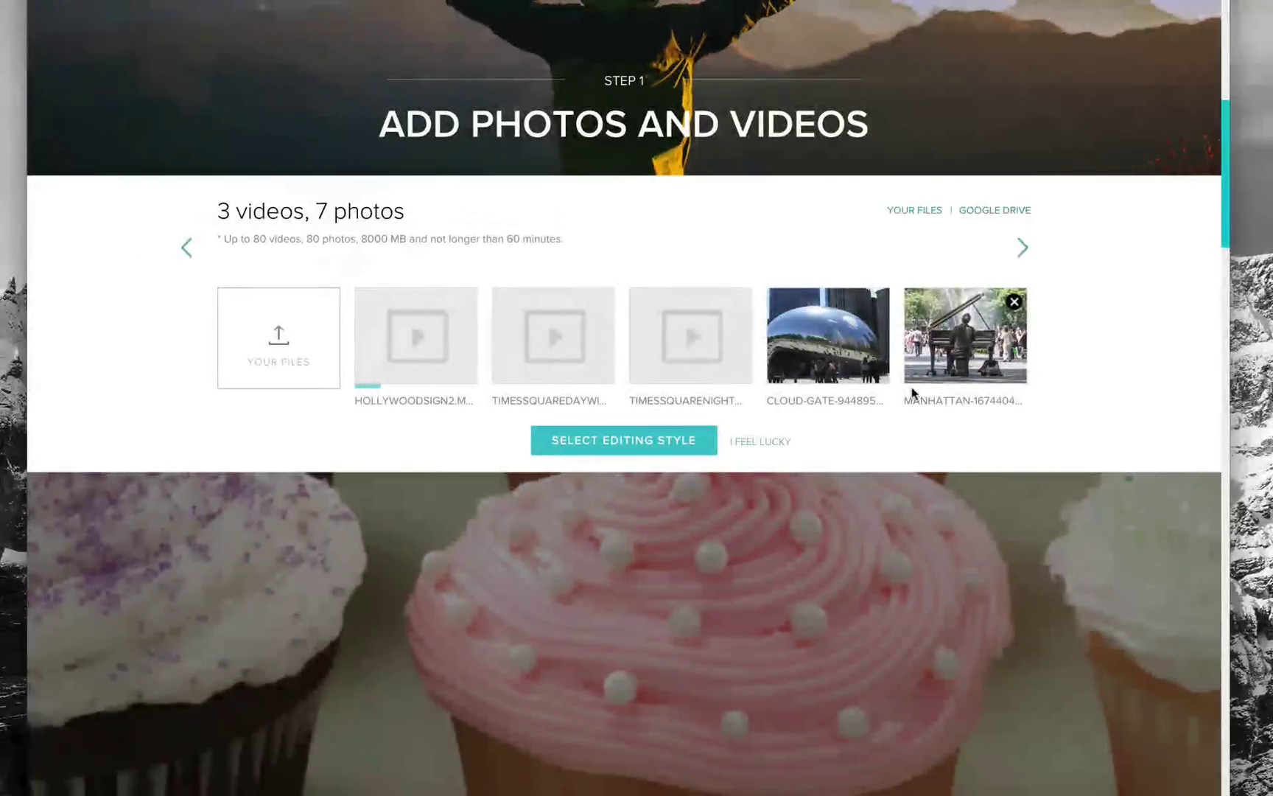
scroll(912, 390, down, 3)
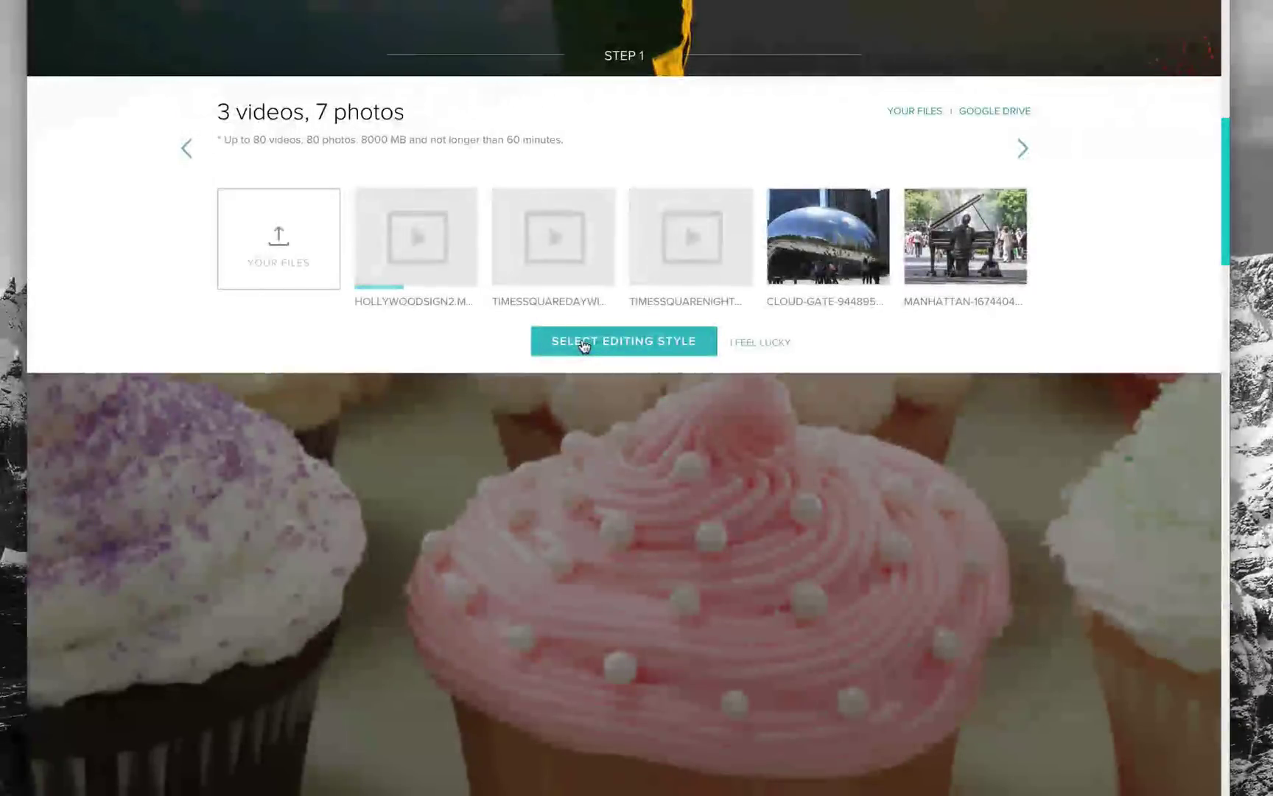
Choose the Travel editing style from the third page of styles.
click(583, 349)
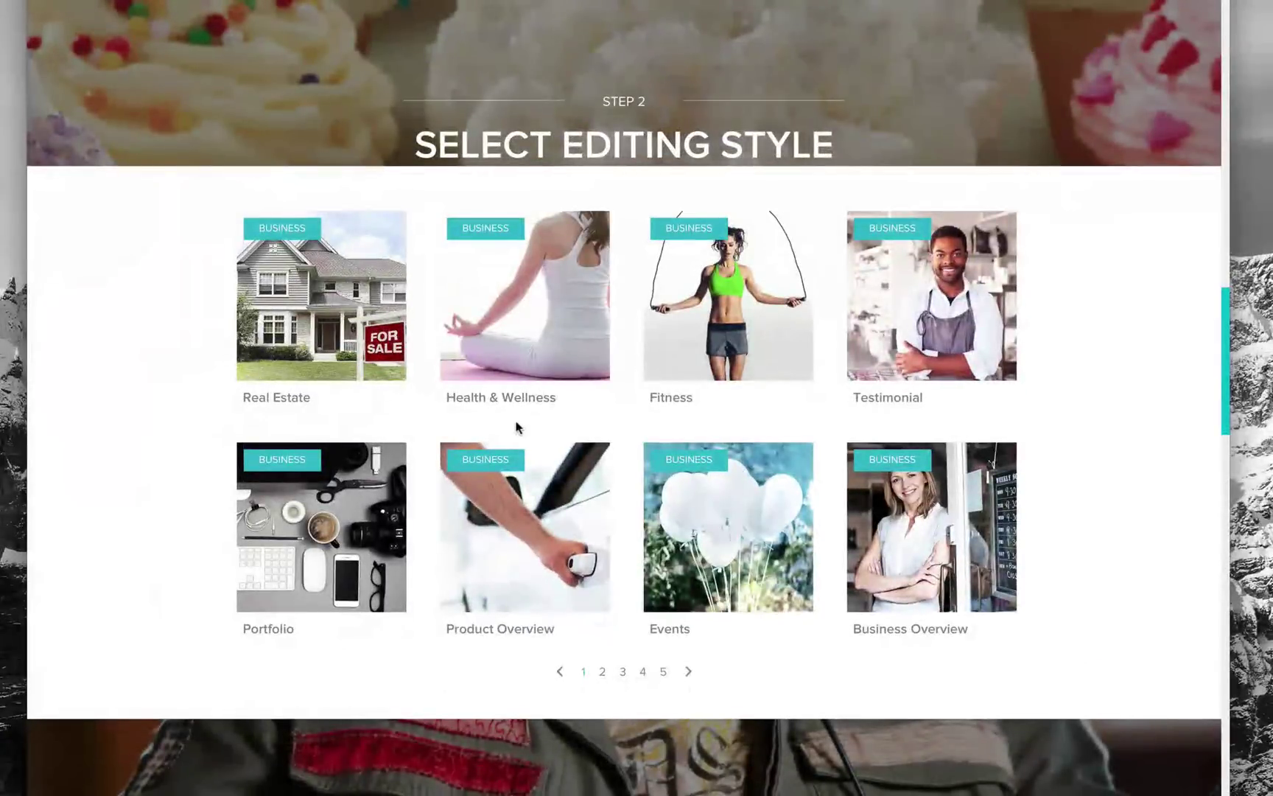
click(603, 673)
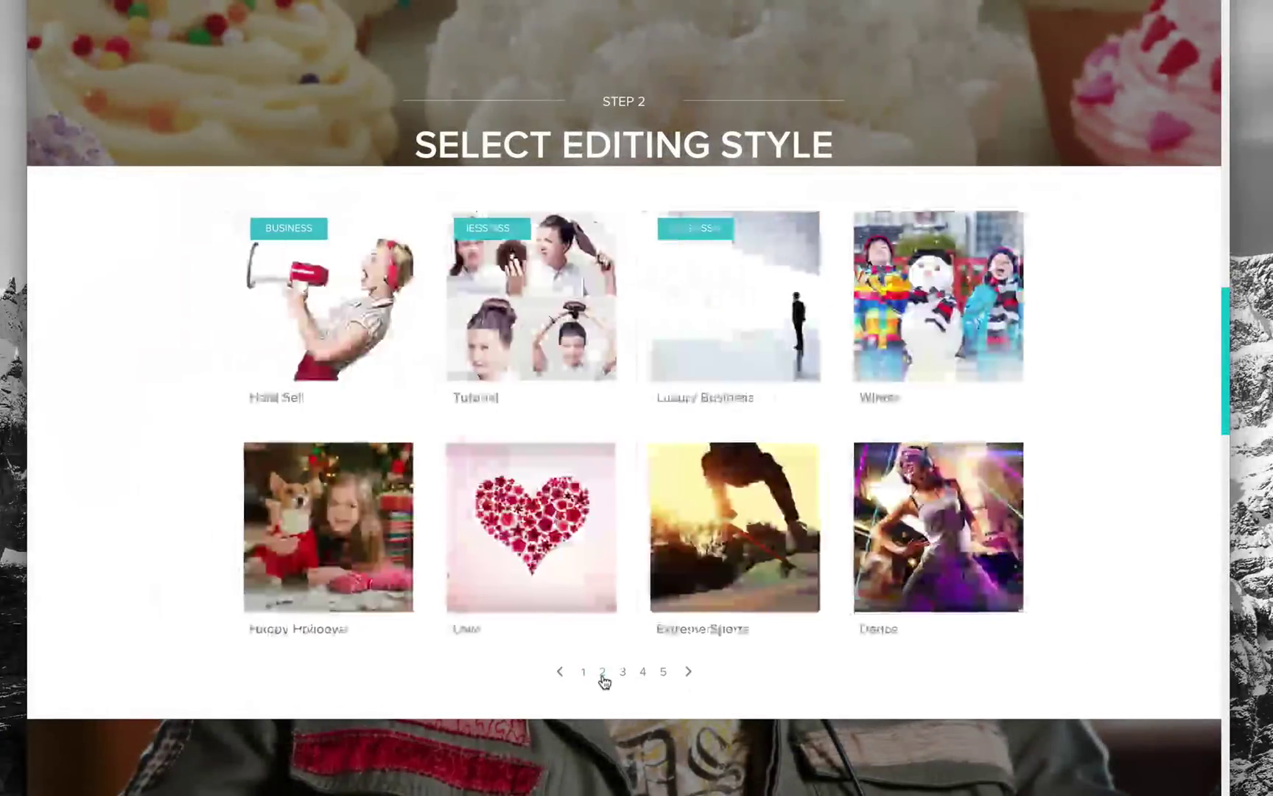
click(623, 677)
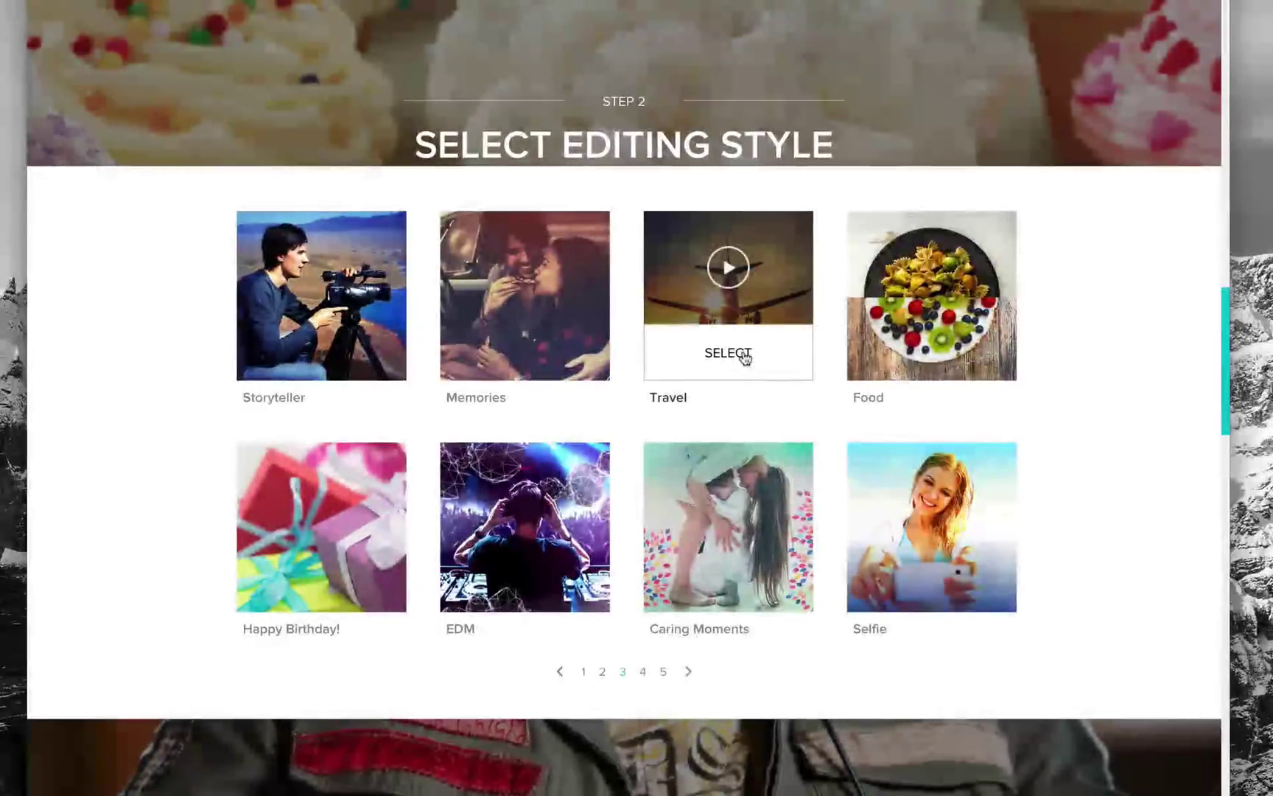
click(740, 354)
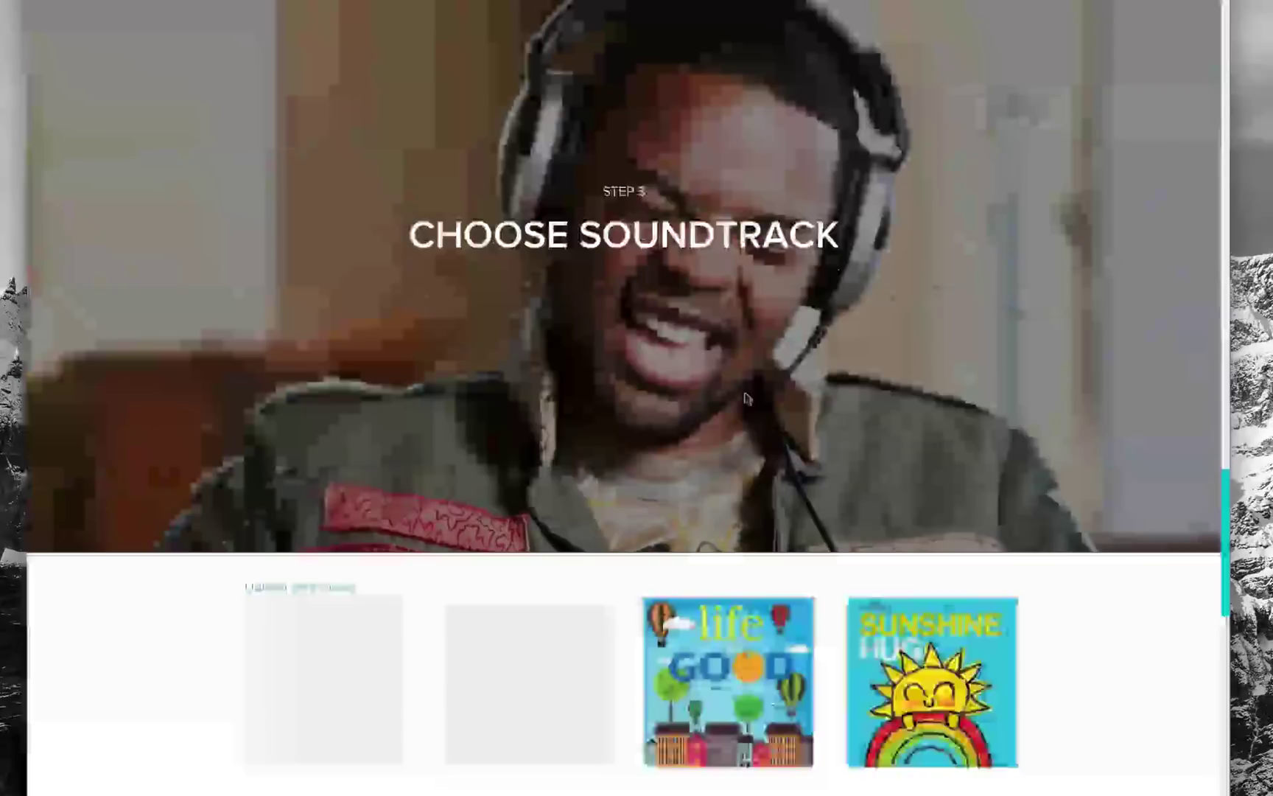
Preview the River Children (Africa) and Sunny Spring (Latin) tracks on soundtrack page 2.
scroll(746, 399, down, 4)
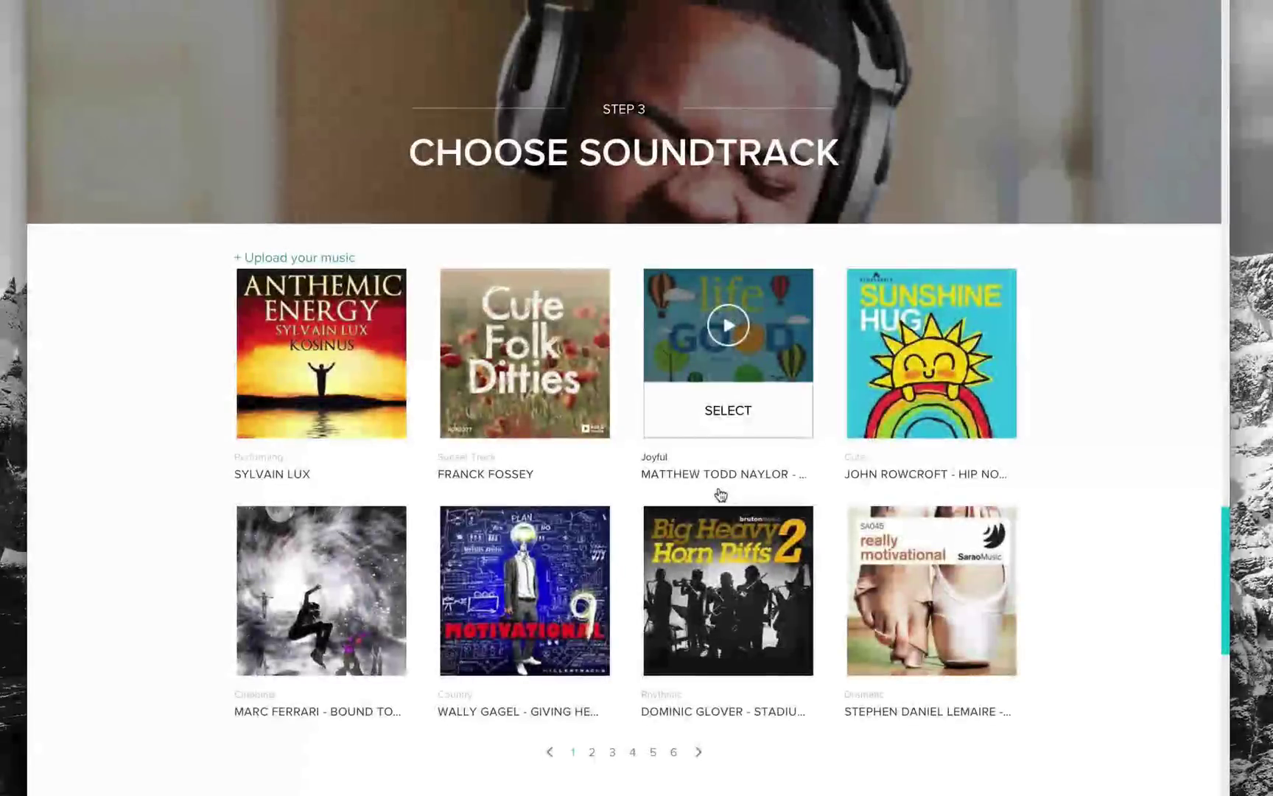
scroll(720, 495, down, 1)
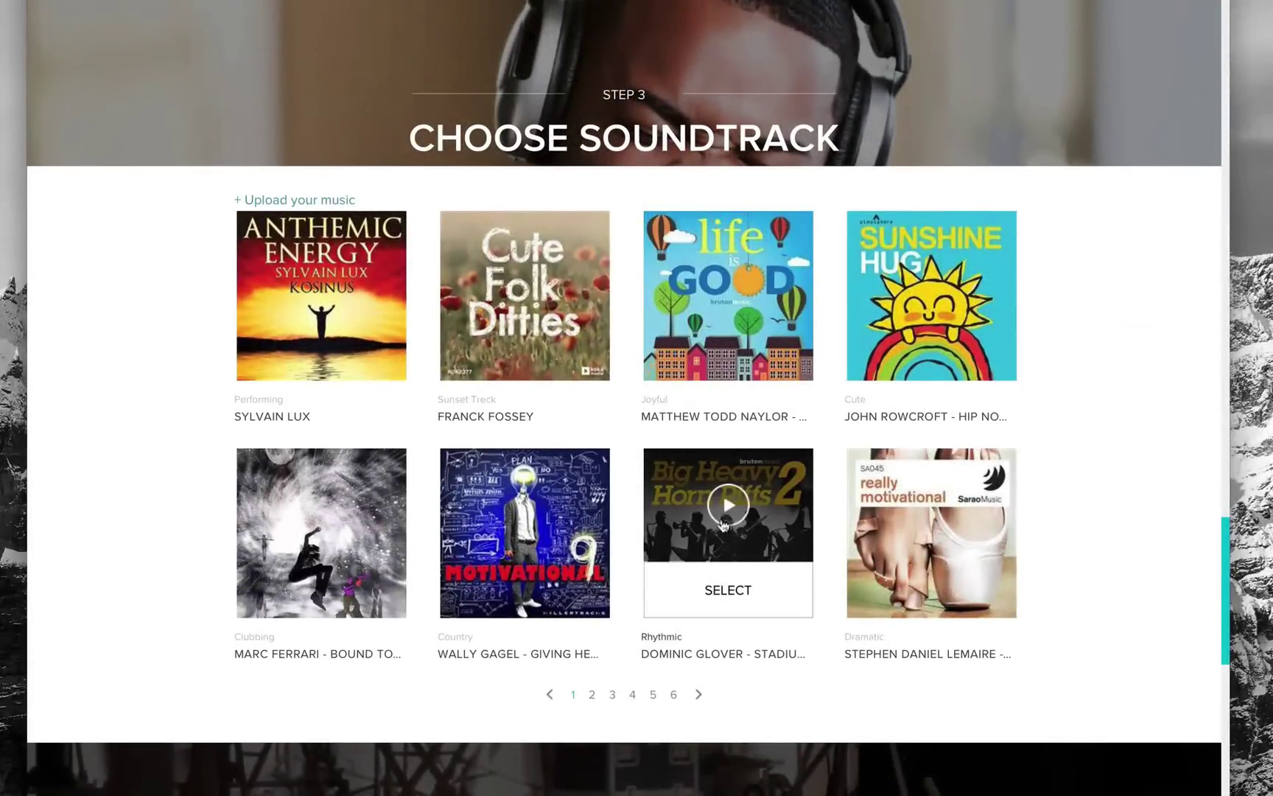
click(593, 695)
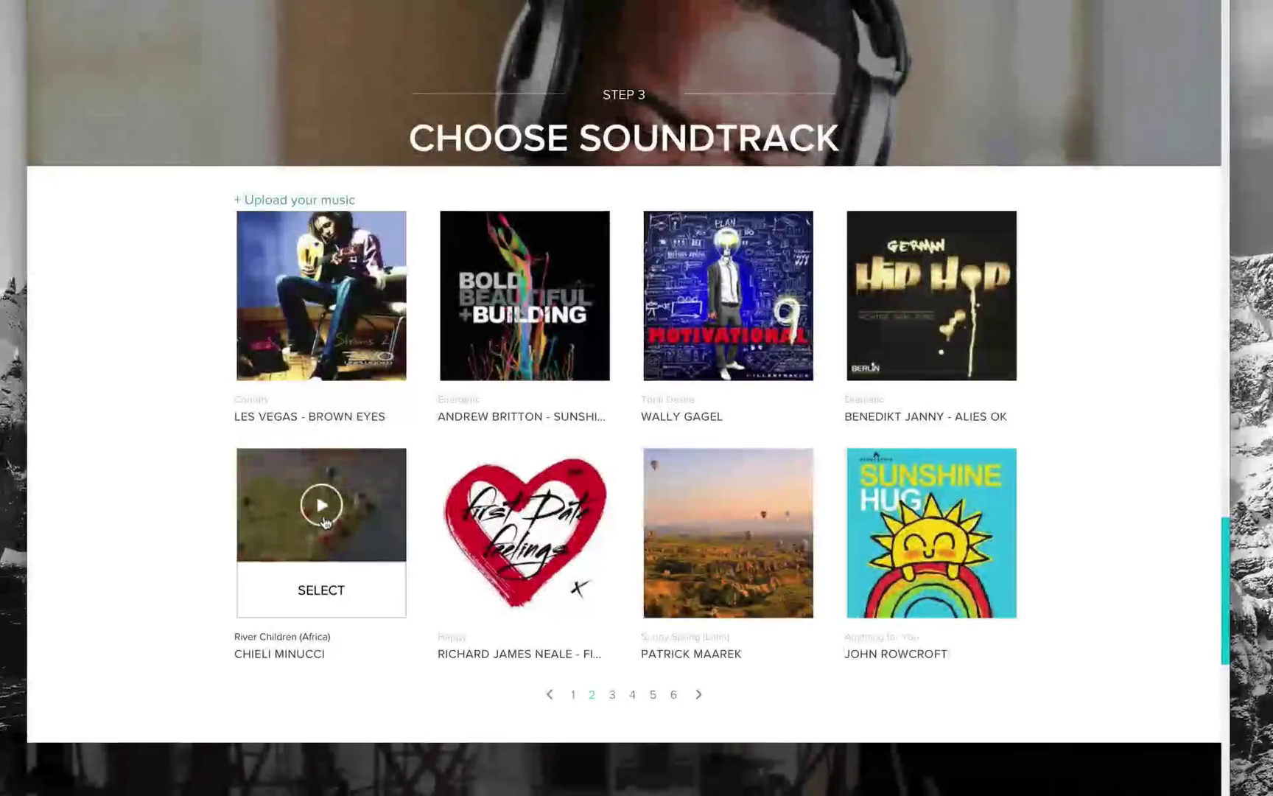
click(323, 515)
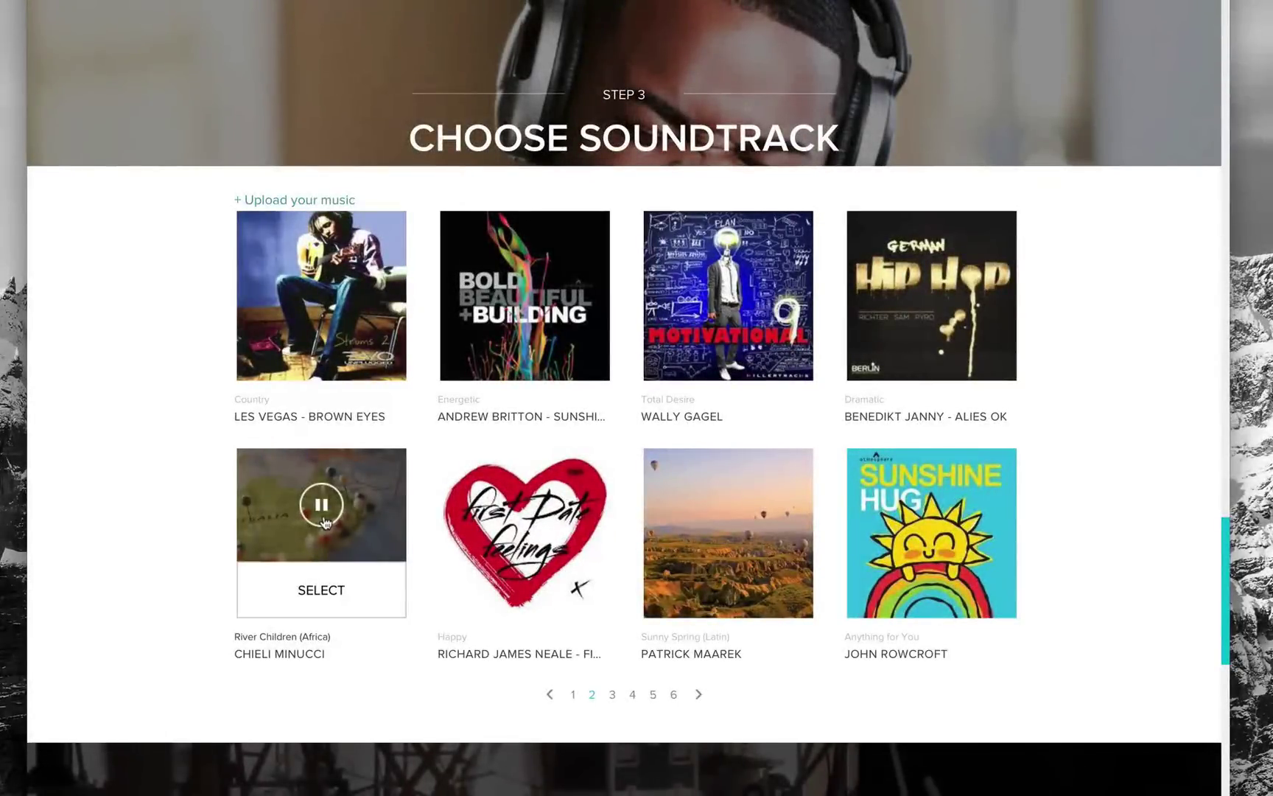
key(XF86AudioRaiseVolume)
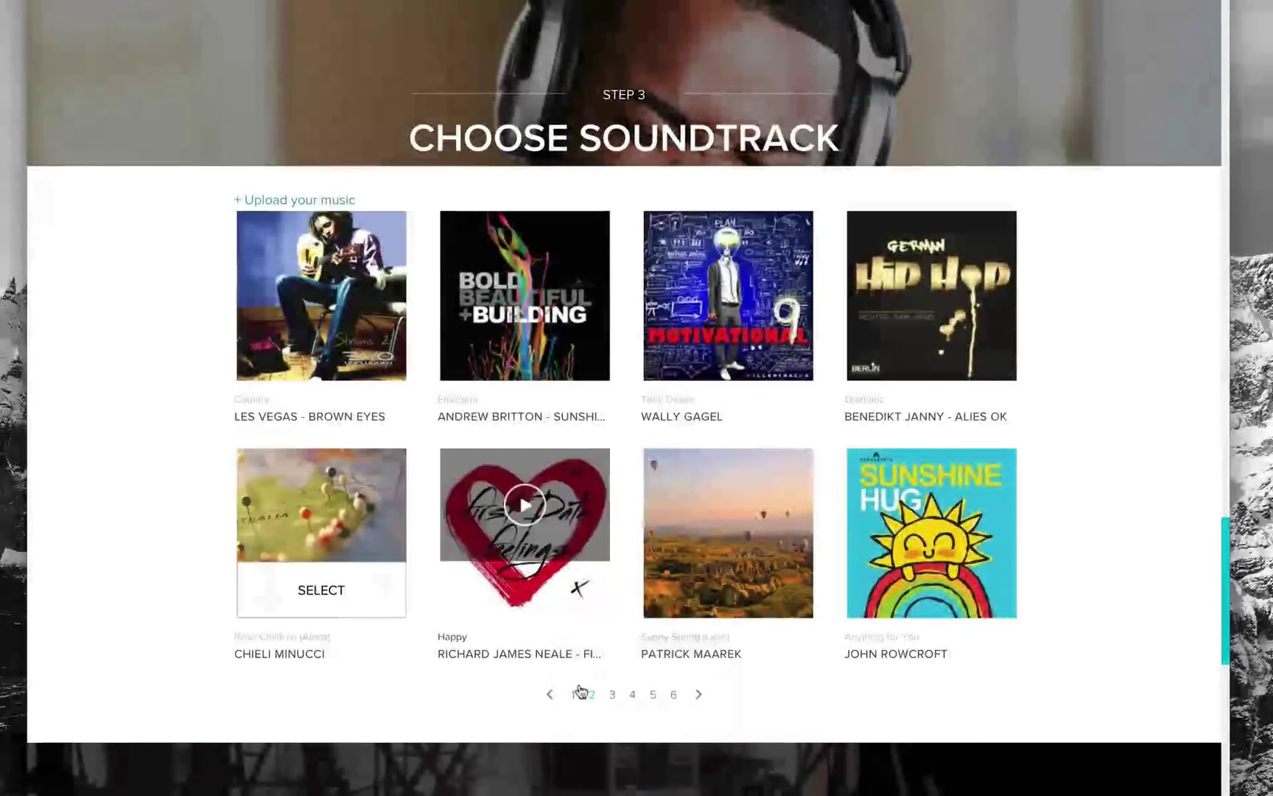
click(730, 522)
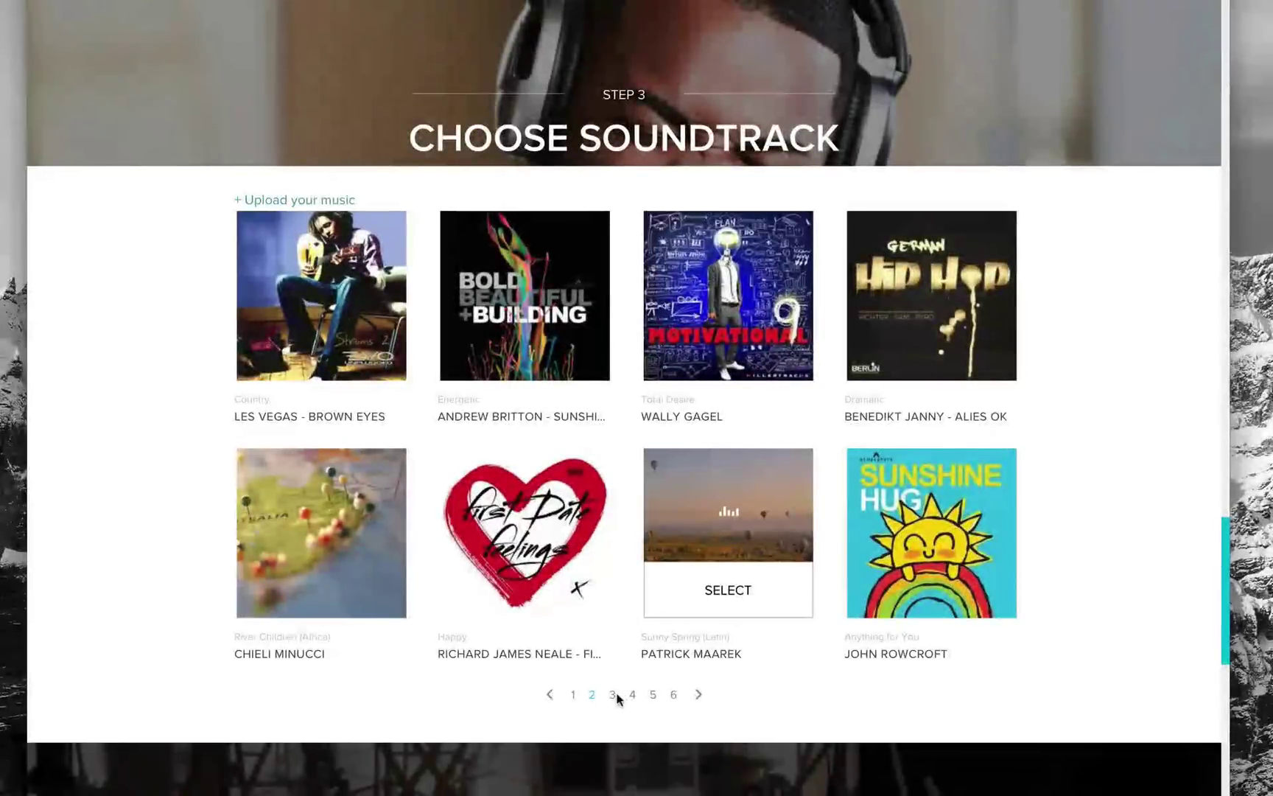
key(XF86AudioLowerVolume)
key(XF86AudioLowerVolume)
key(XF86AudioLowerVolume)
key(XF86AudioLowerVolume)
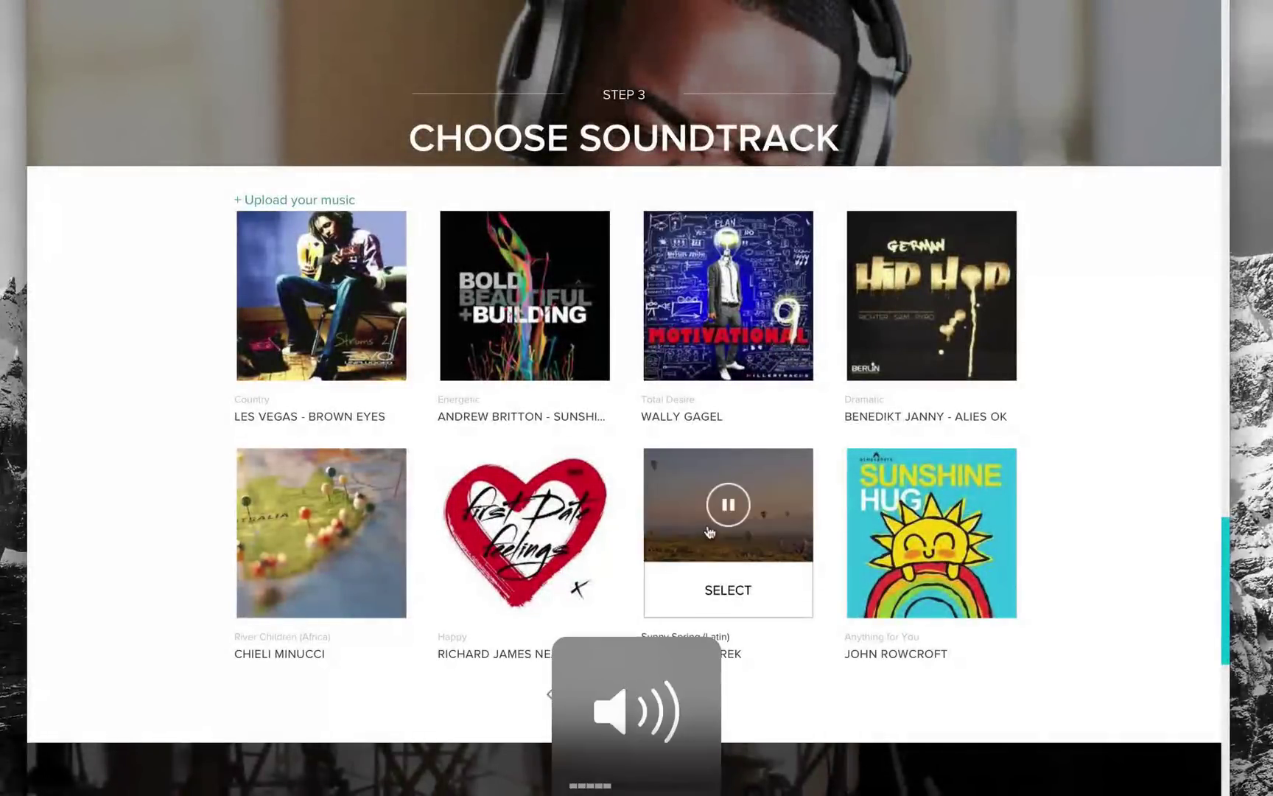
click(708, 532)
After previewing Hip-Hop, select Running To You from page 5 as the soundtrack.
click(637, 698)
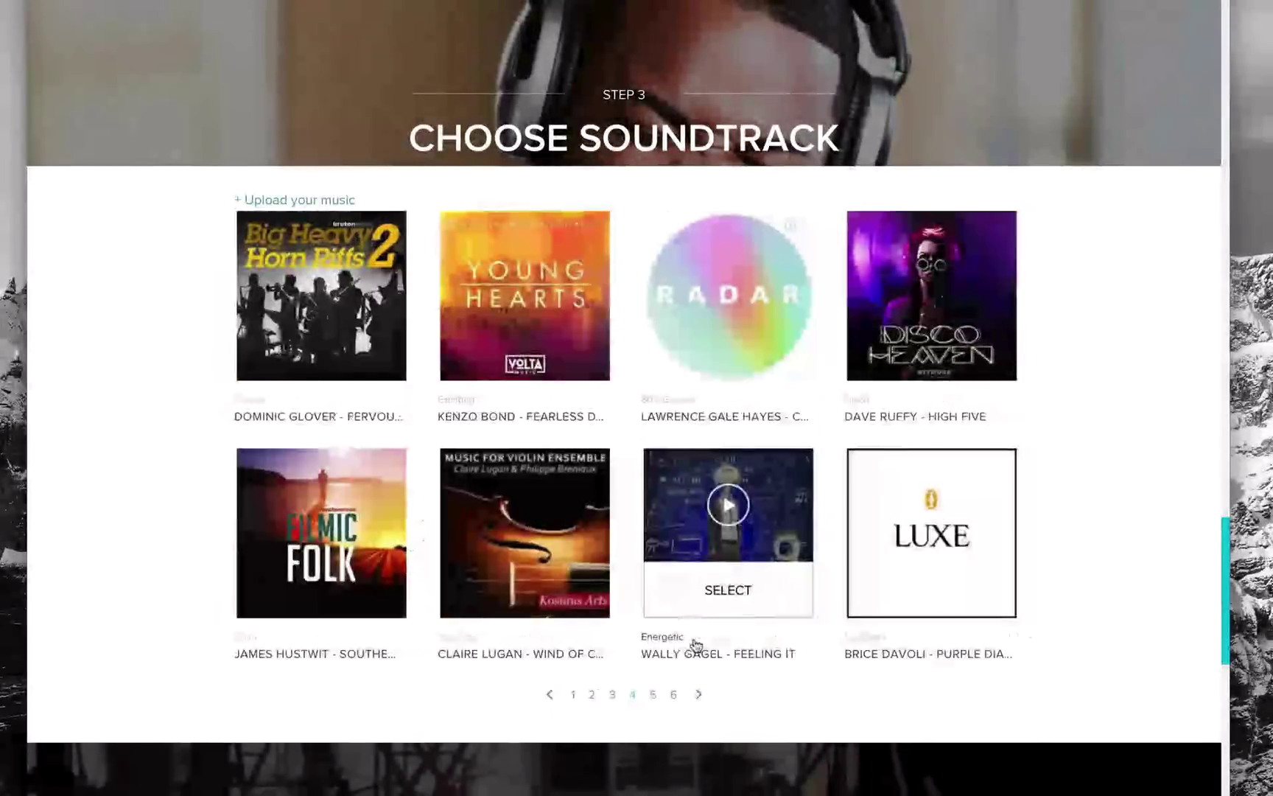
click(654, 695)
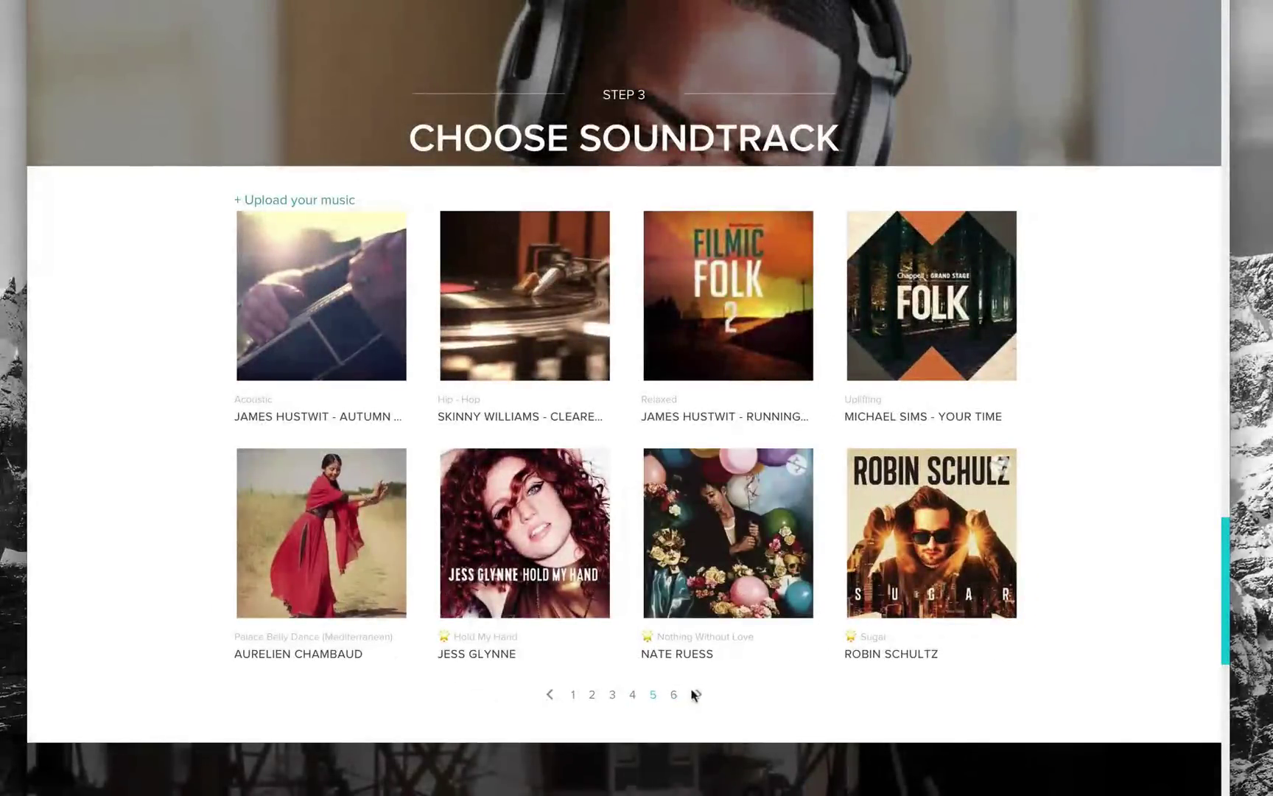
click(525, 280)
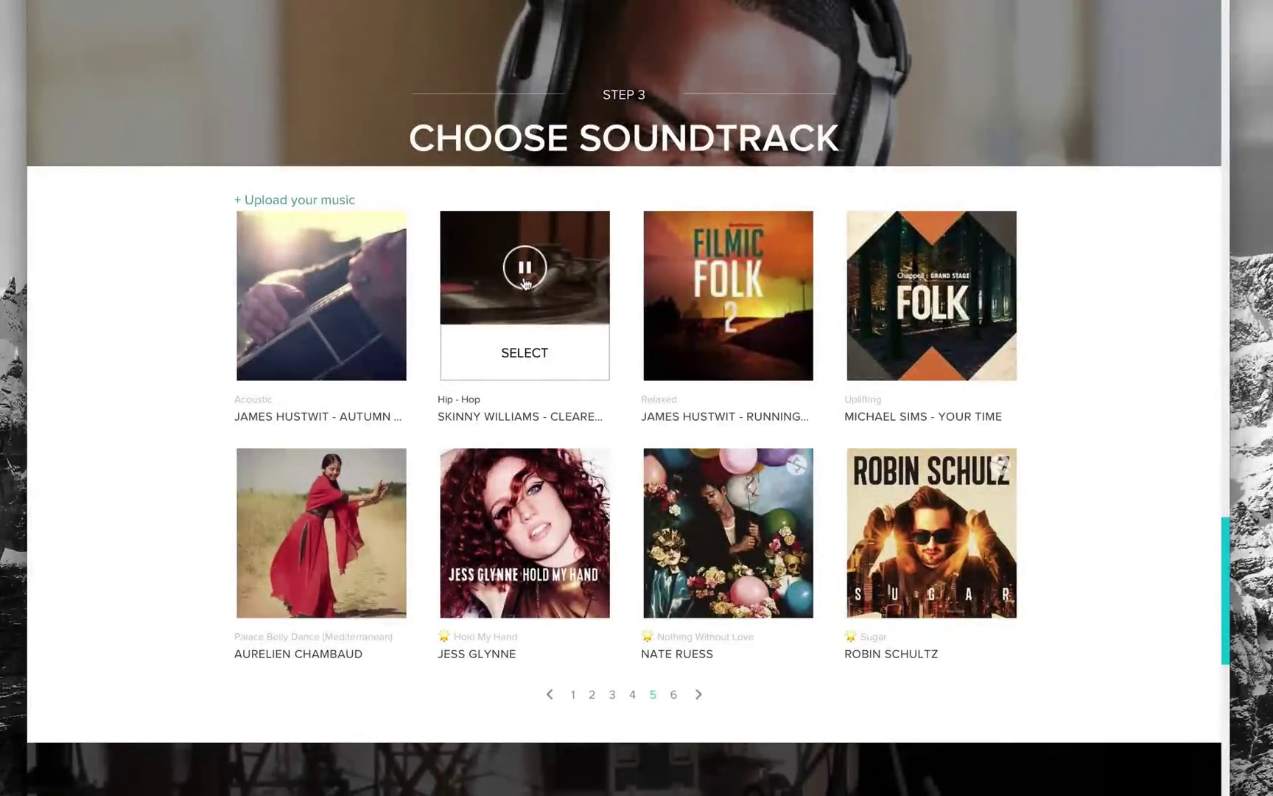
click(673, 695)
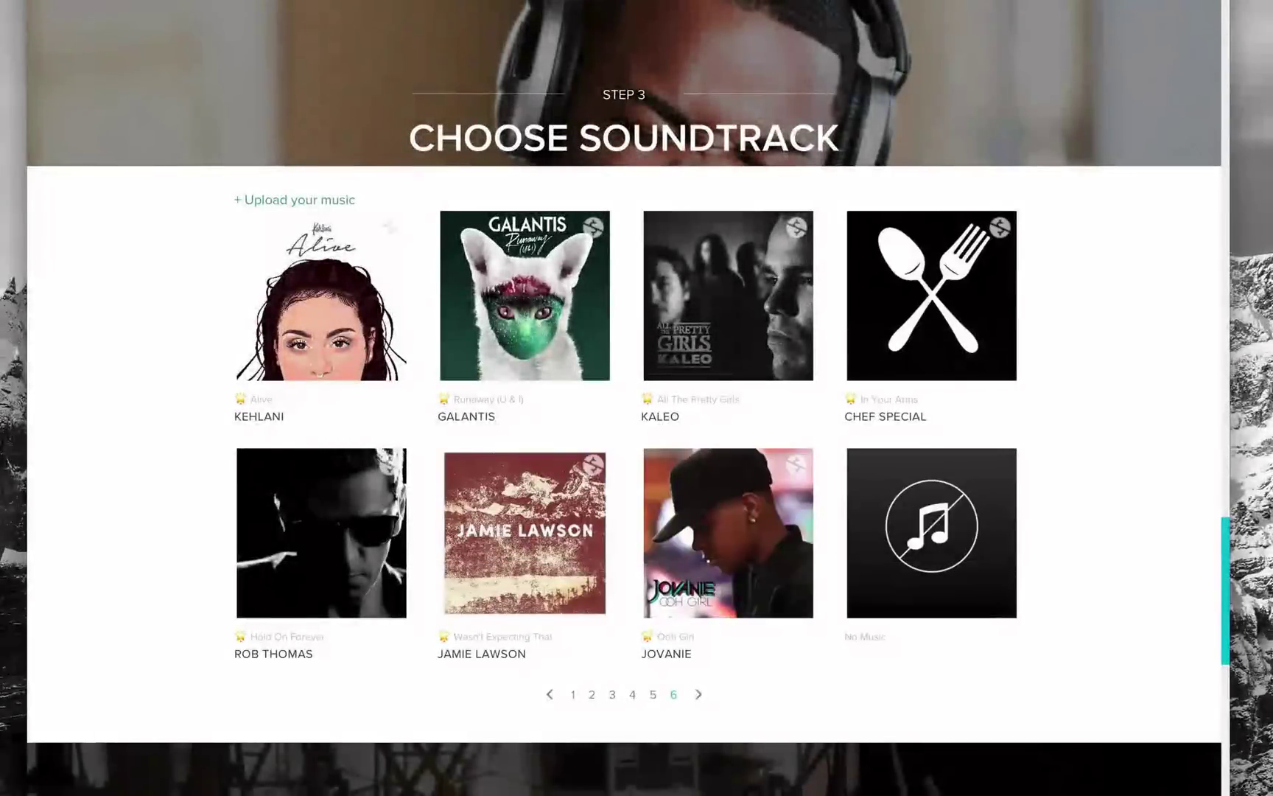
click(652, 694)
click(728, 270)
click(729, 273)
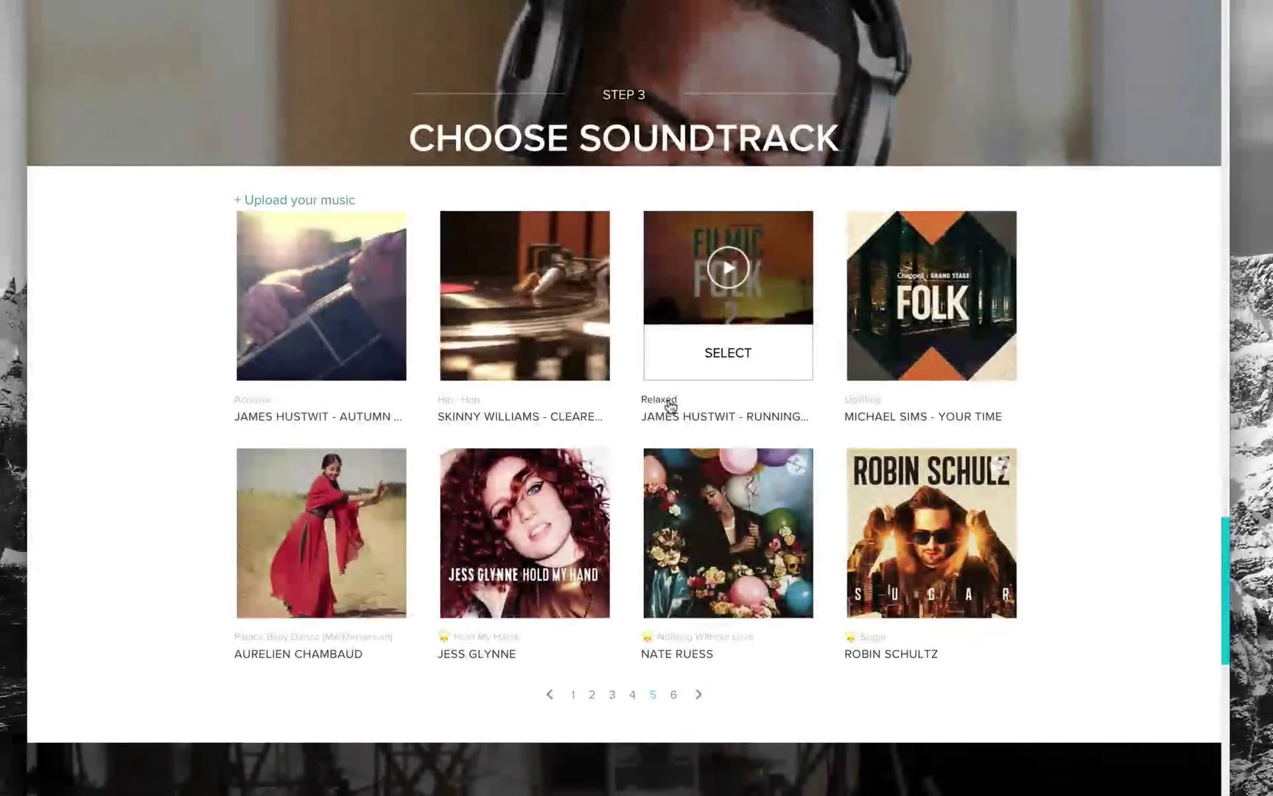
click(715, 355)
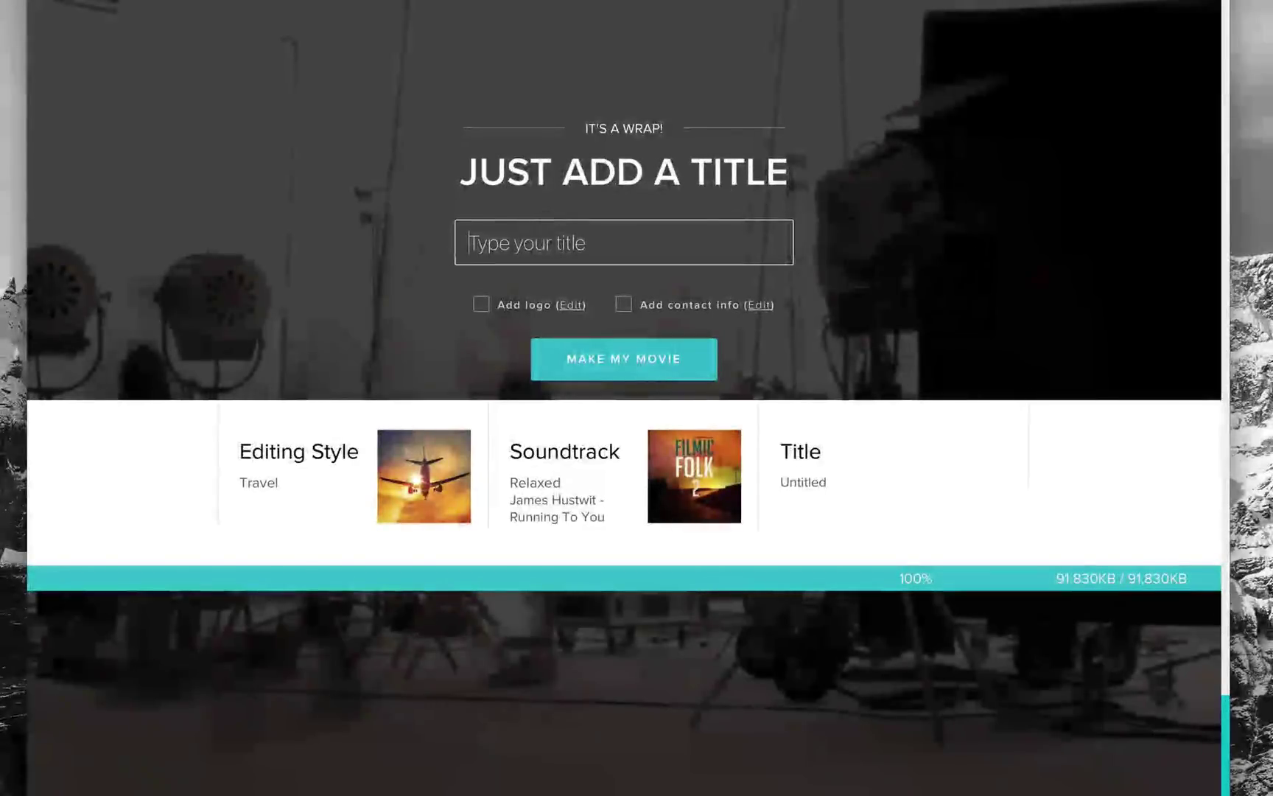
Enter 'Traveling in the US!' as the movie title.
text(Traveling in the US!)
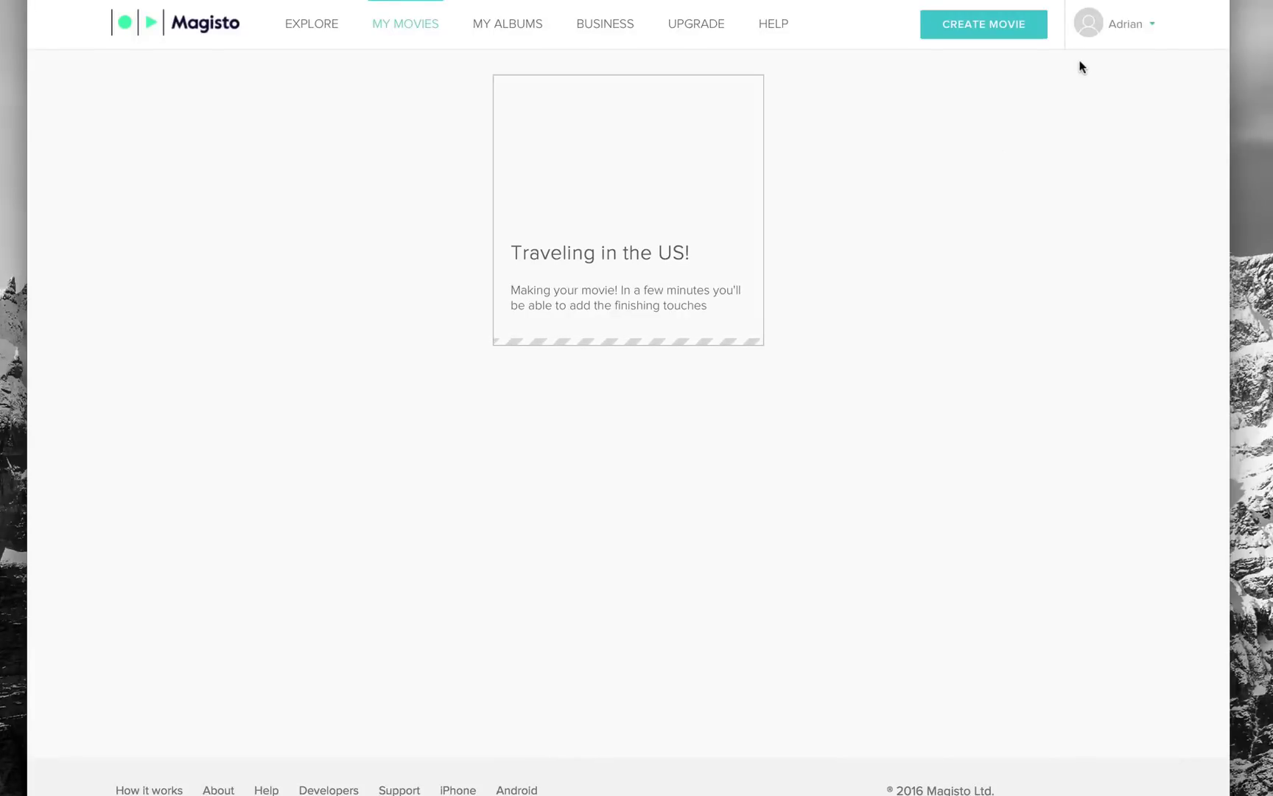
Open the finished 'Traveling in the US!' draft from My Movies.
mouse_move(1081, 26)
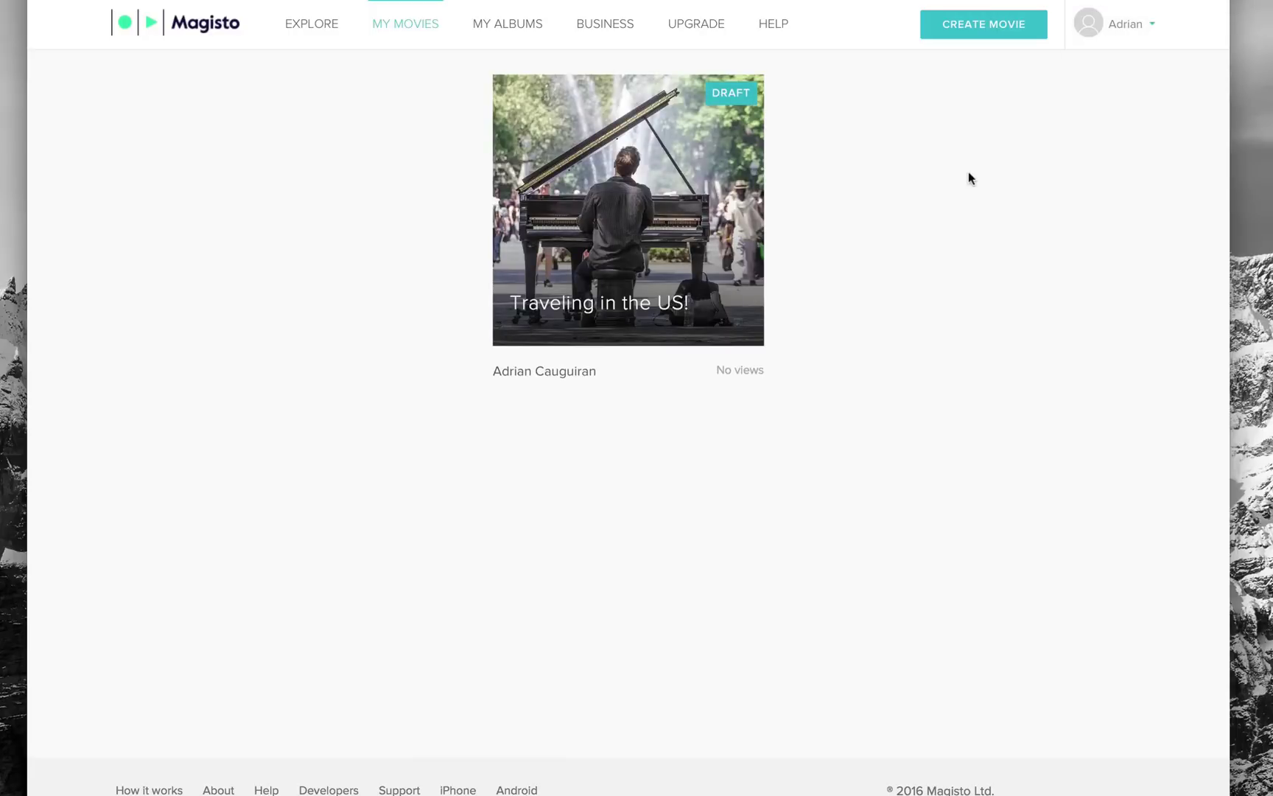
click(674, 262)
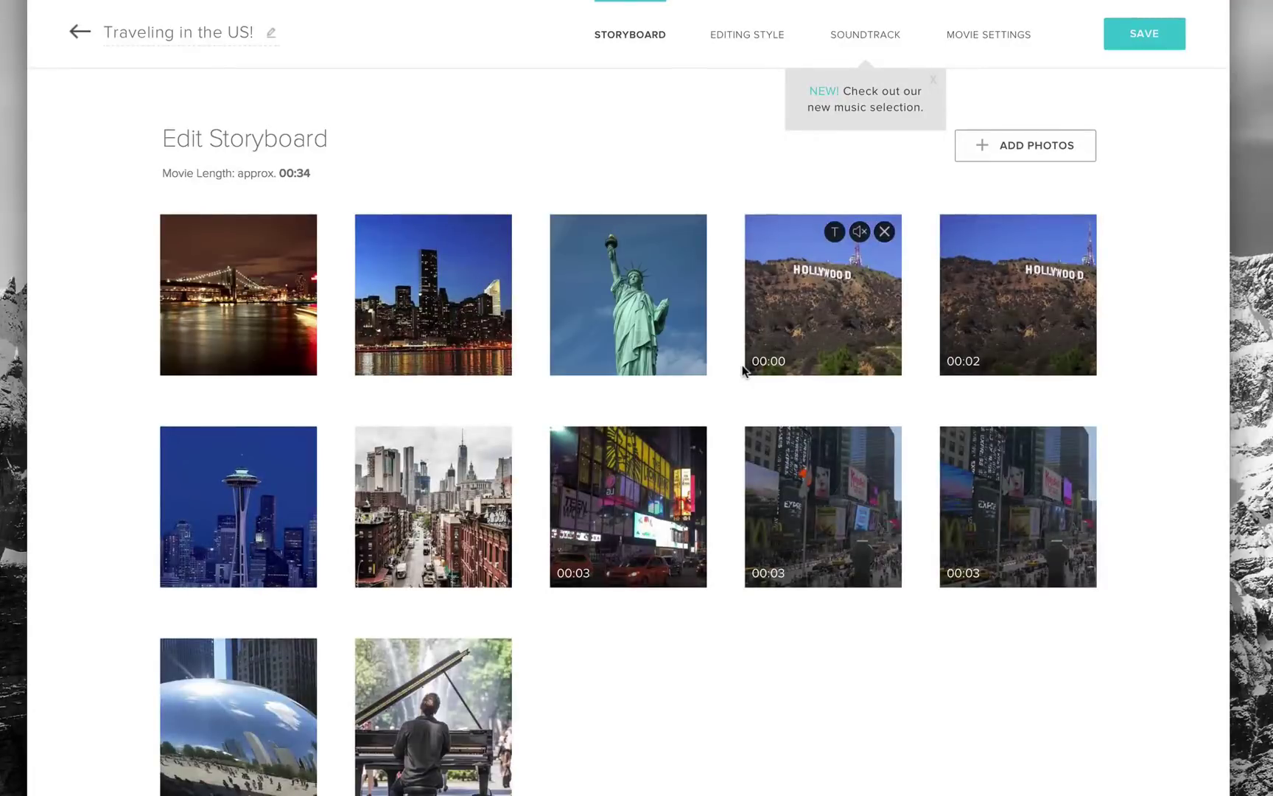
scroll(742, 364, down, 1)
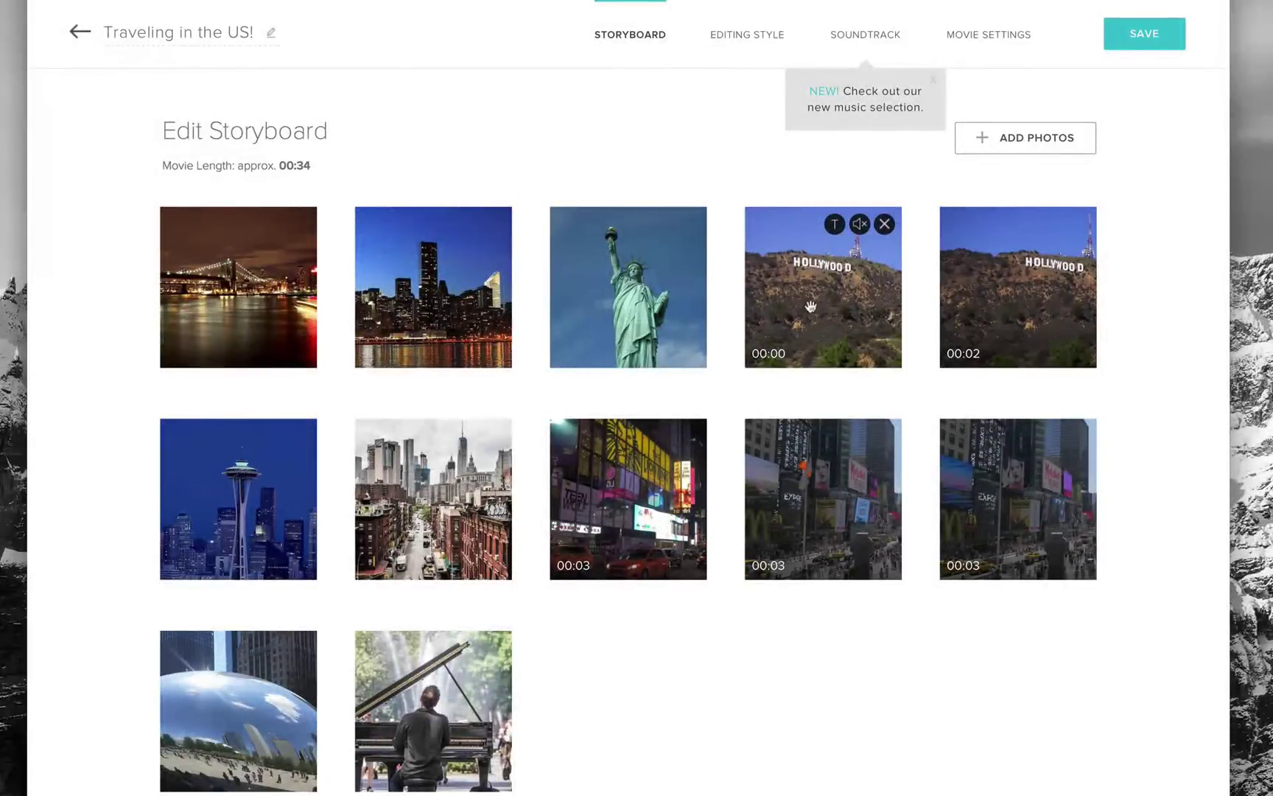
Browse the movie's Editing Style, Soundtrack and Movie Settings tabs.
click(750, 38)
click(838, 45)
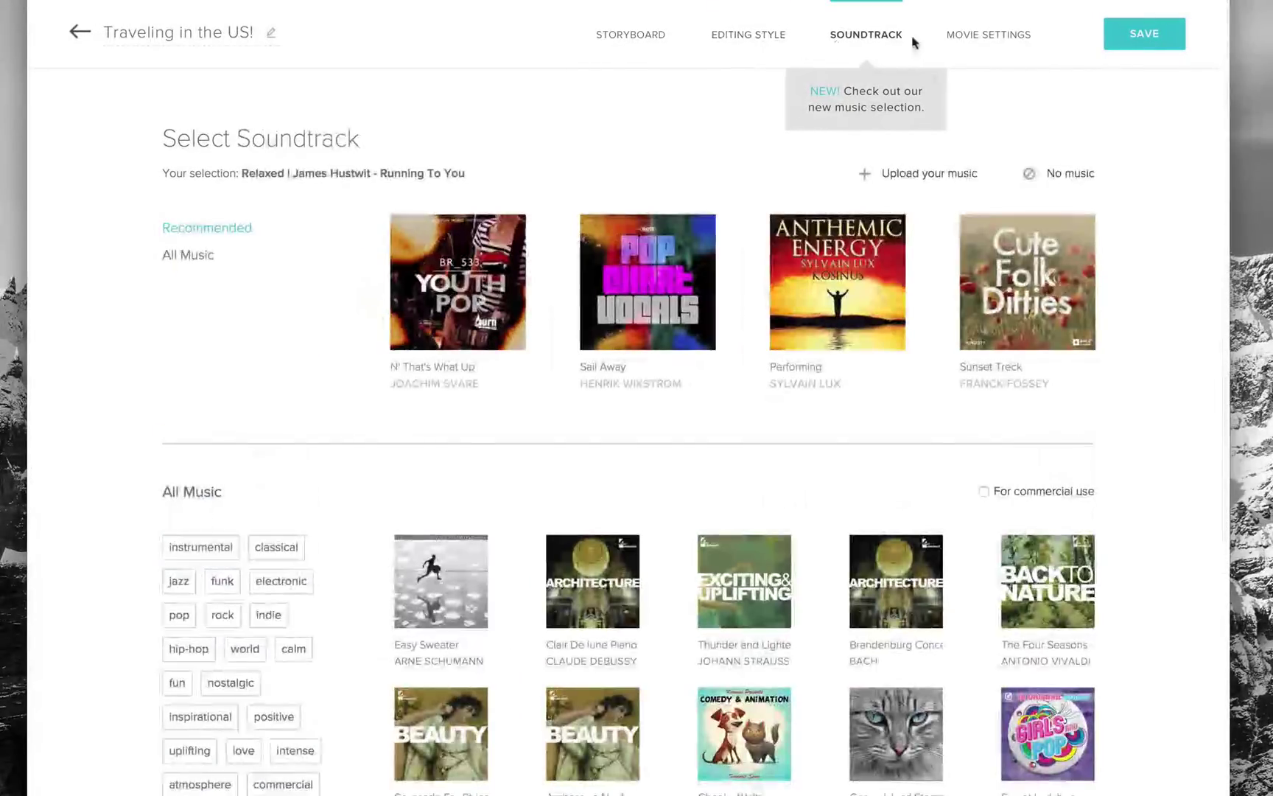
click(959, 42)
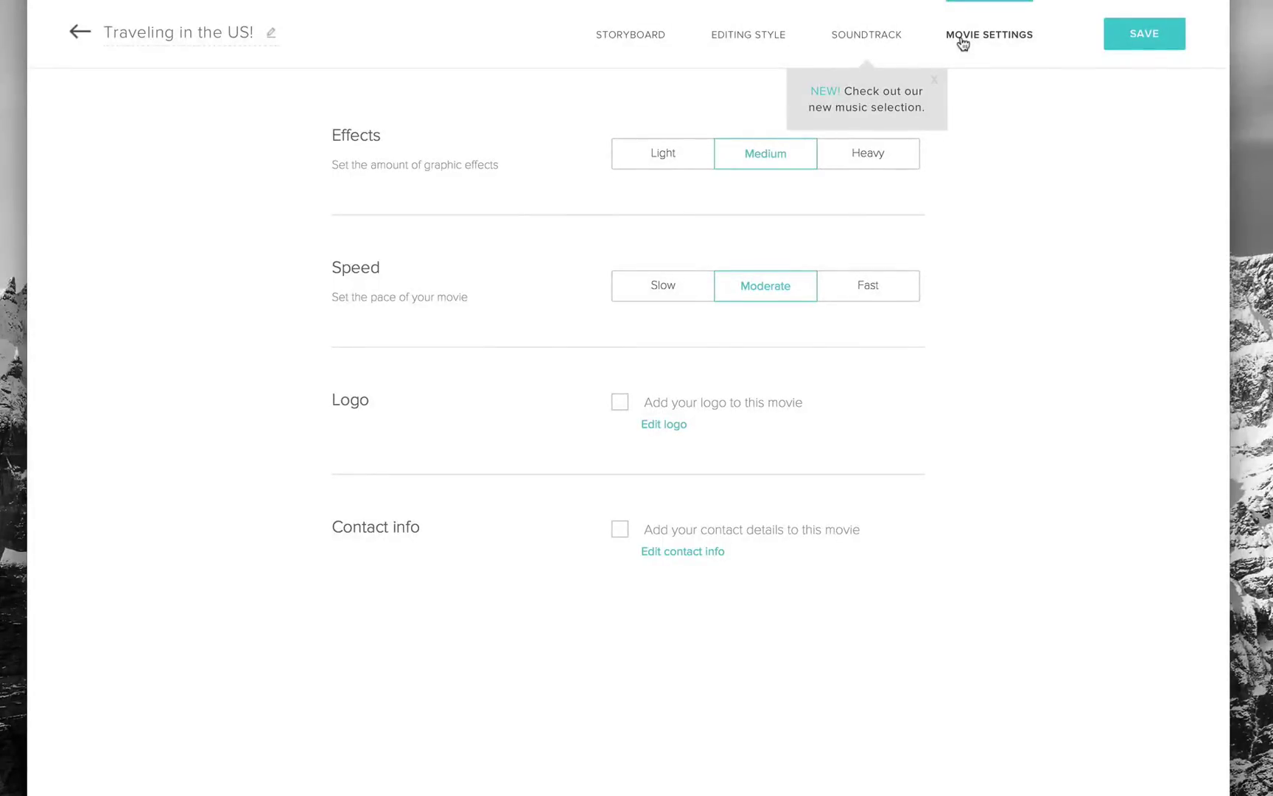
click(653, 48)
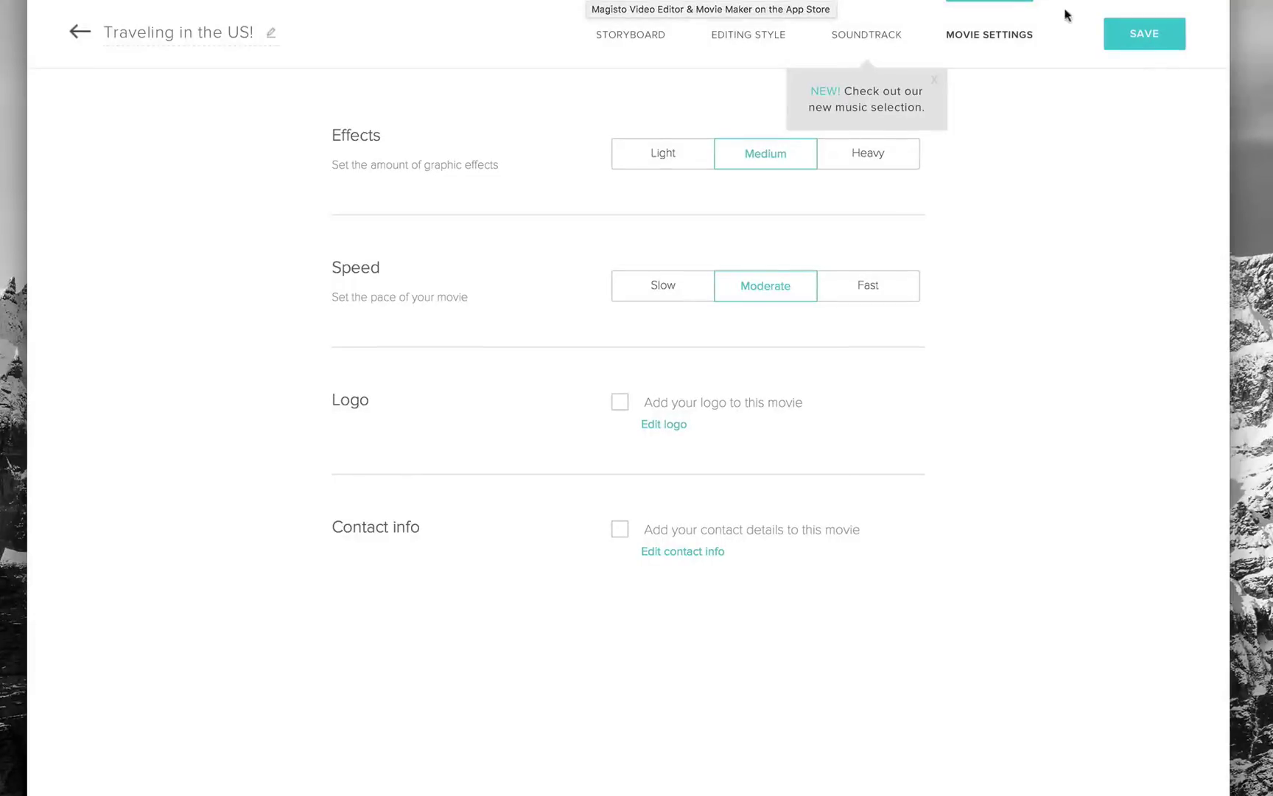
Switch browser tabs to the App Store listing, then the pricing plans page.
key(ctrl+Tab)
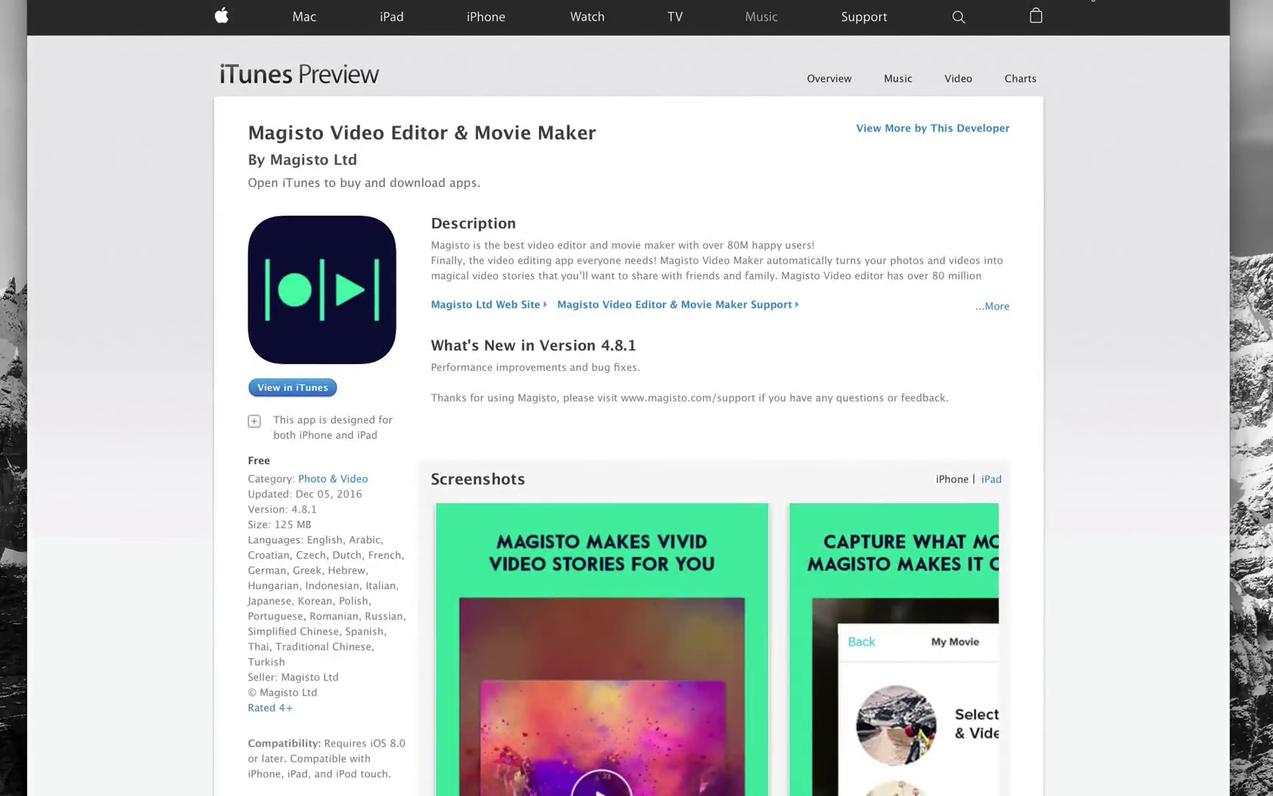
key(ctrl+Tab)
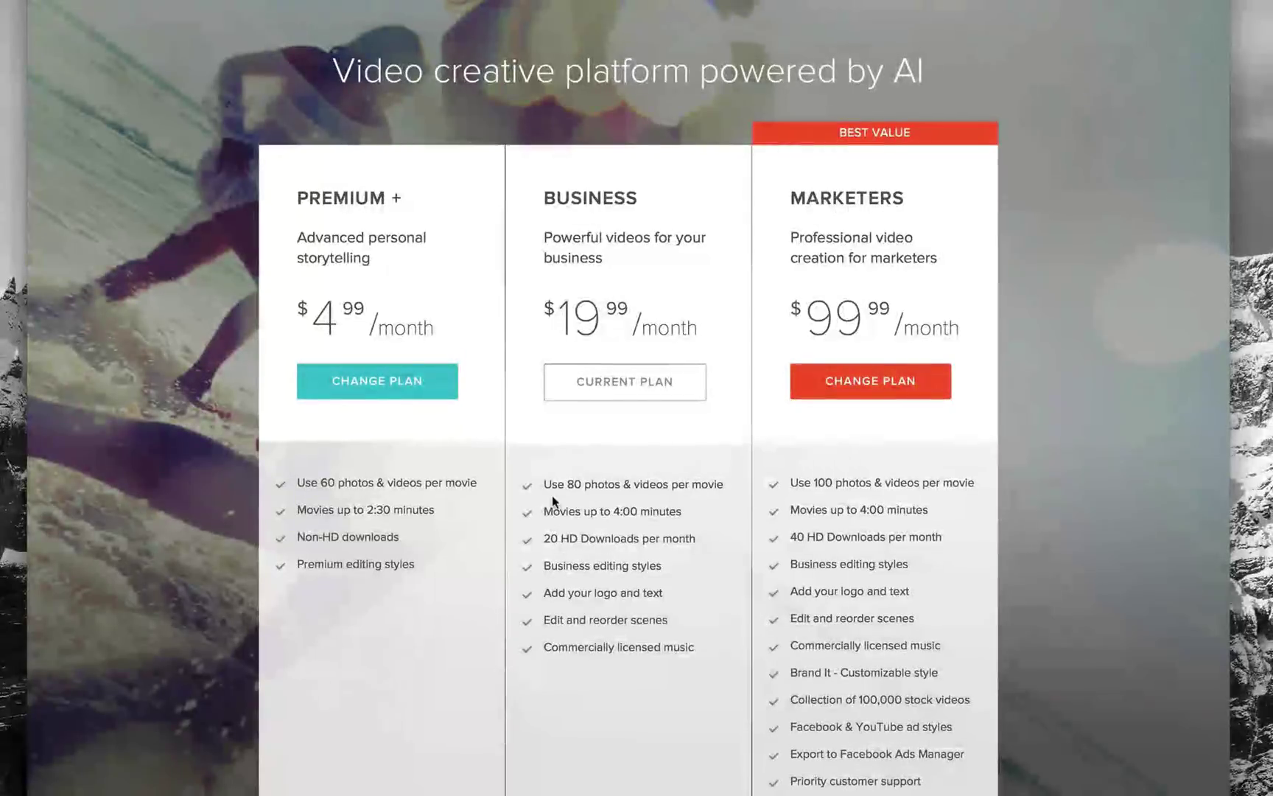
scroll(554, 501, down, 1)
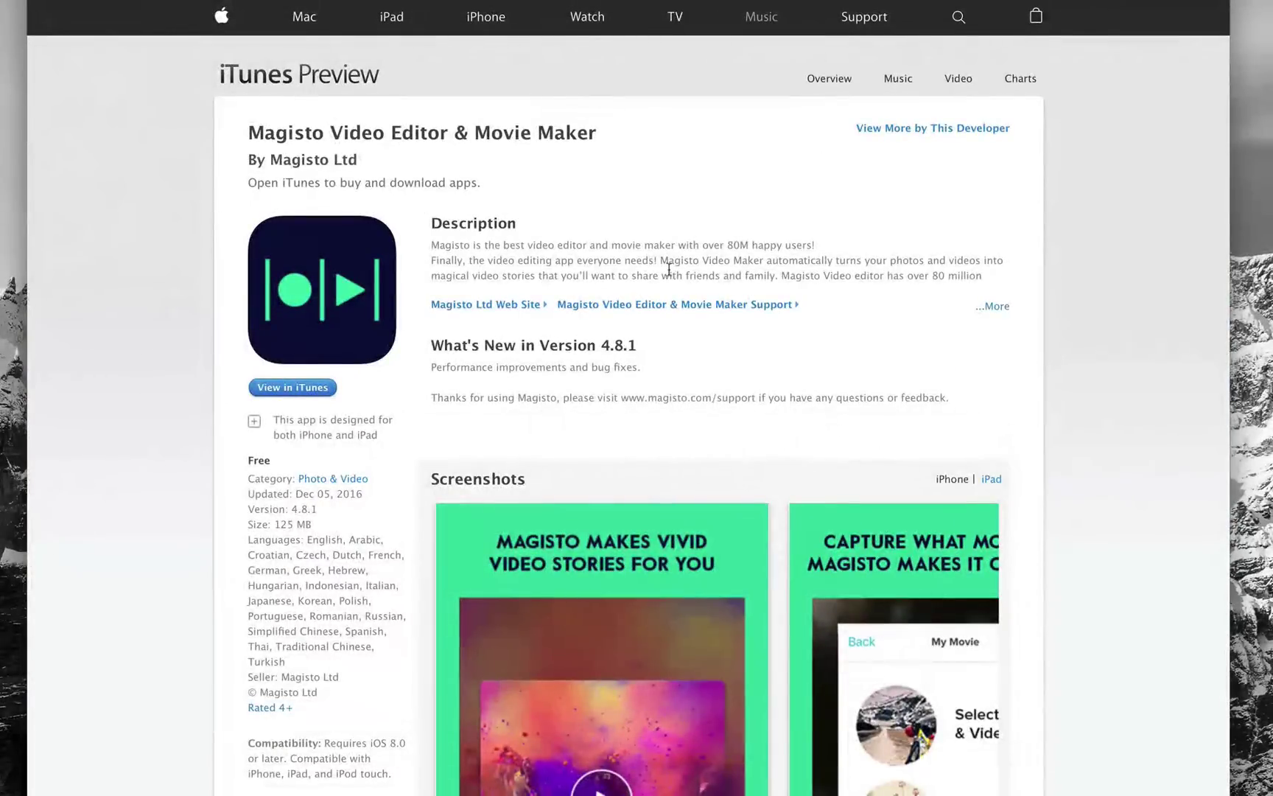
Scroll the iTunes listing down to ratings, in-app purchases and customer reviews.
scroll(669, 270, down, 1)
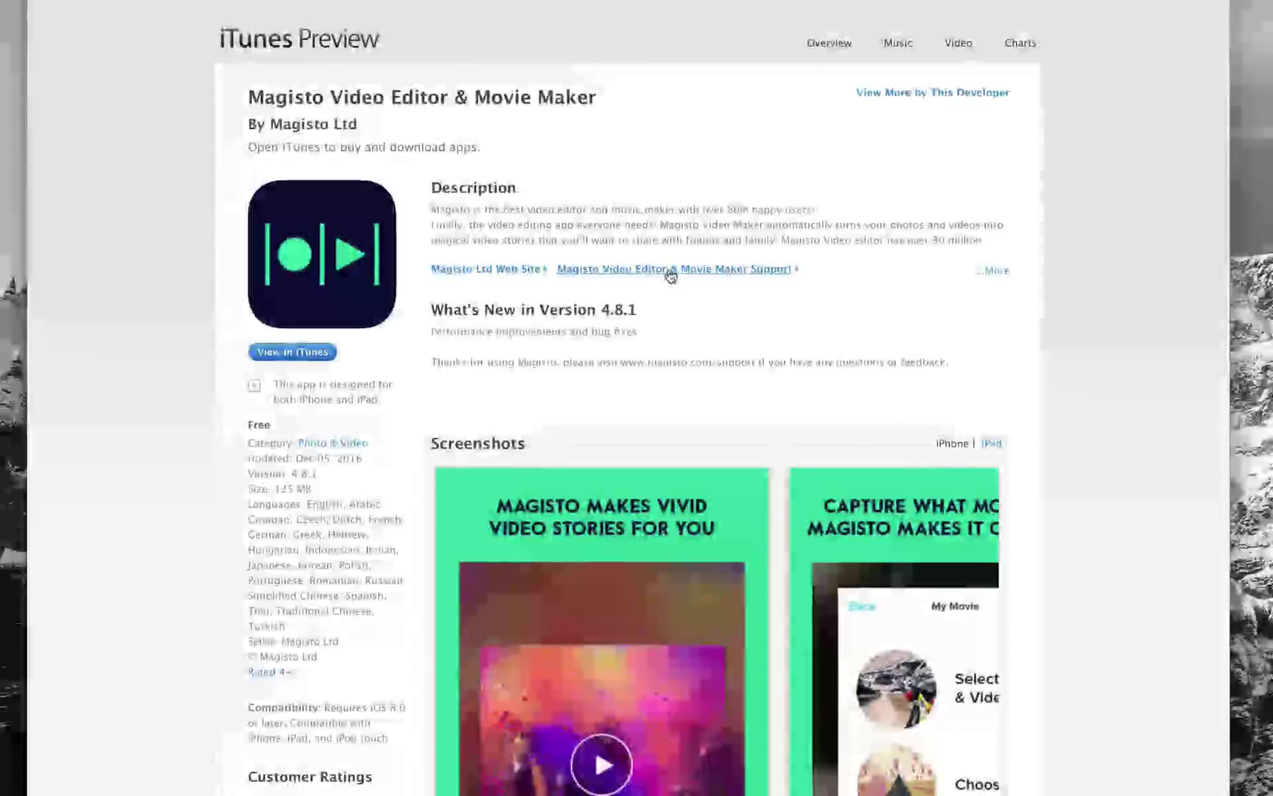
scroll(669, 274, down, 6)
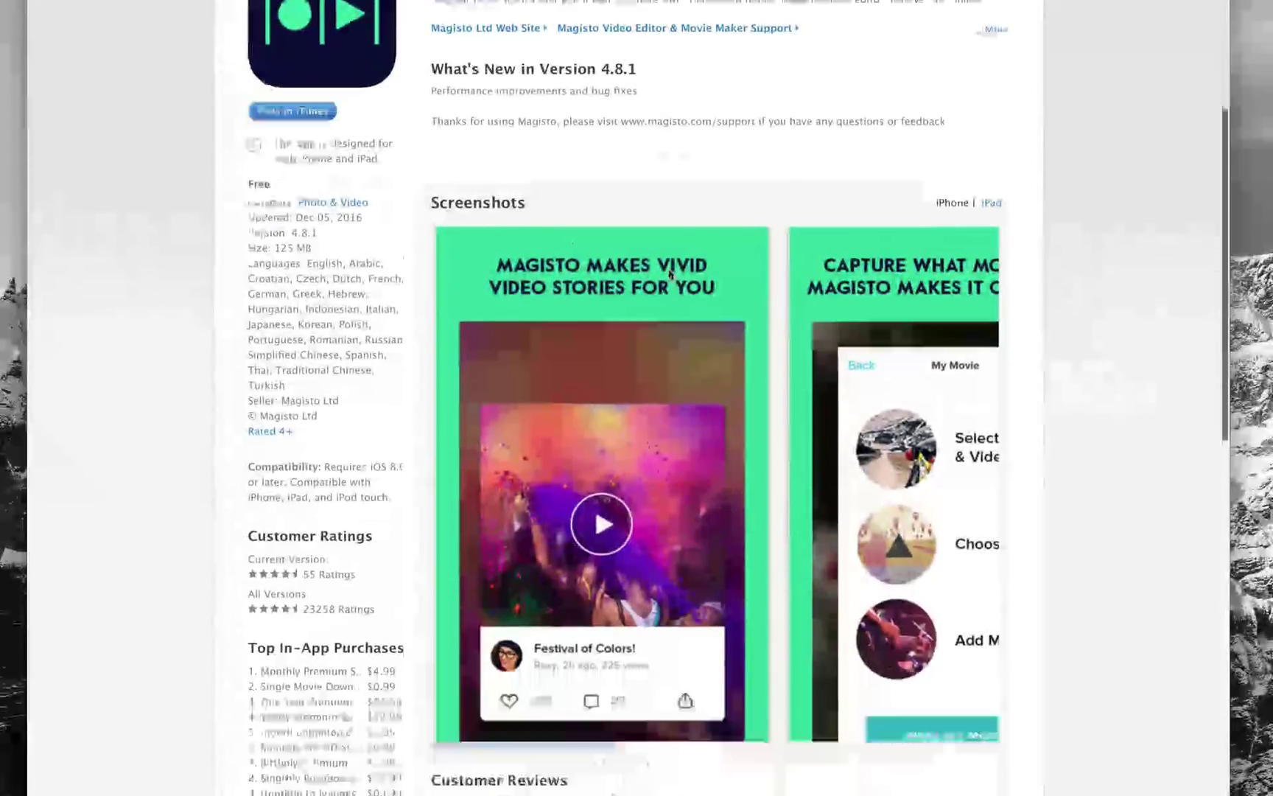
scroll(669, 274, down, 5)
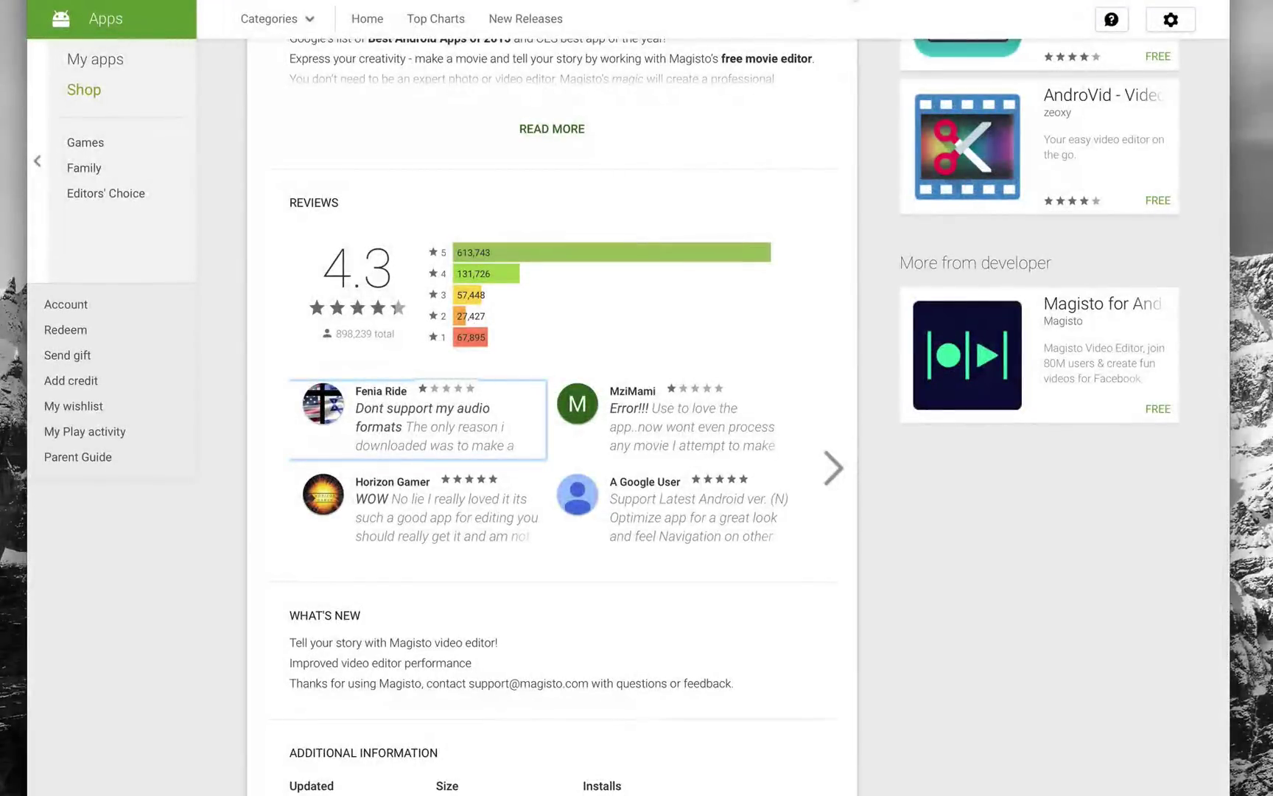
Scroll the Google Play Magisto listing back up toward the top.
scroll(786, 554, up, 10)
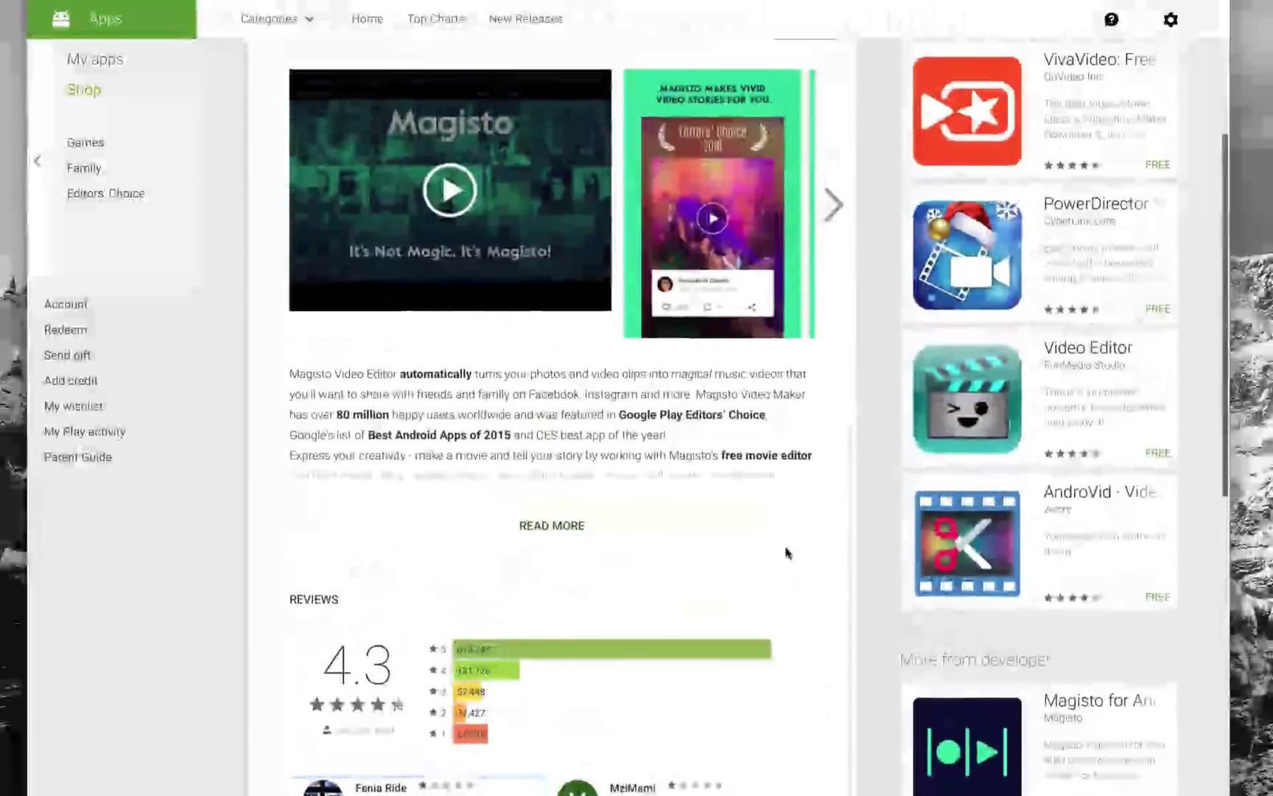